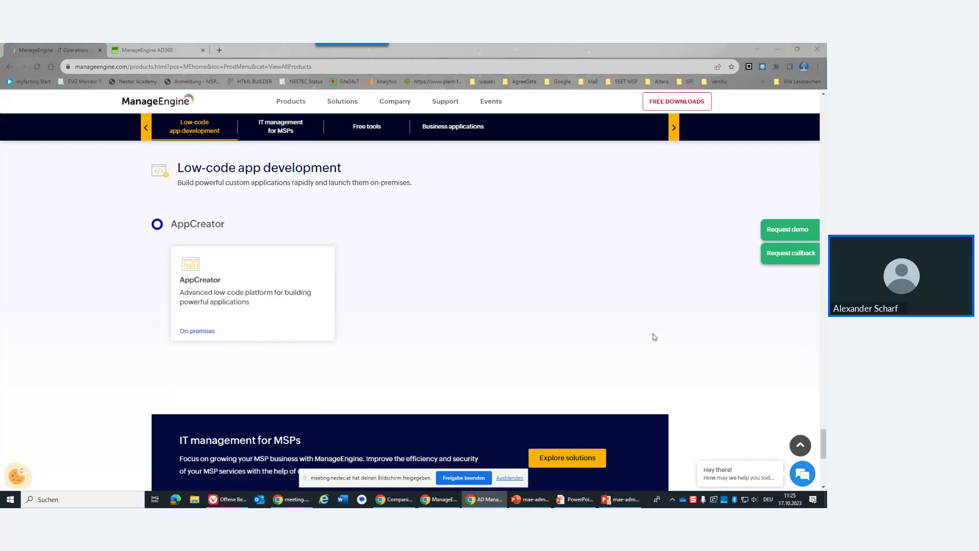
# Step: Switch from the ManageEngine product page to the AD360 console and view its list of additional components
pyautogui.scroll(-4, 654, 336)
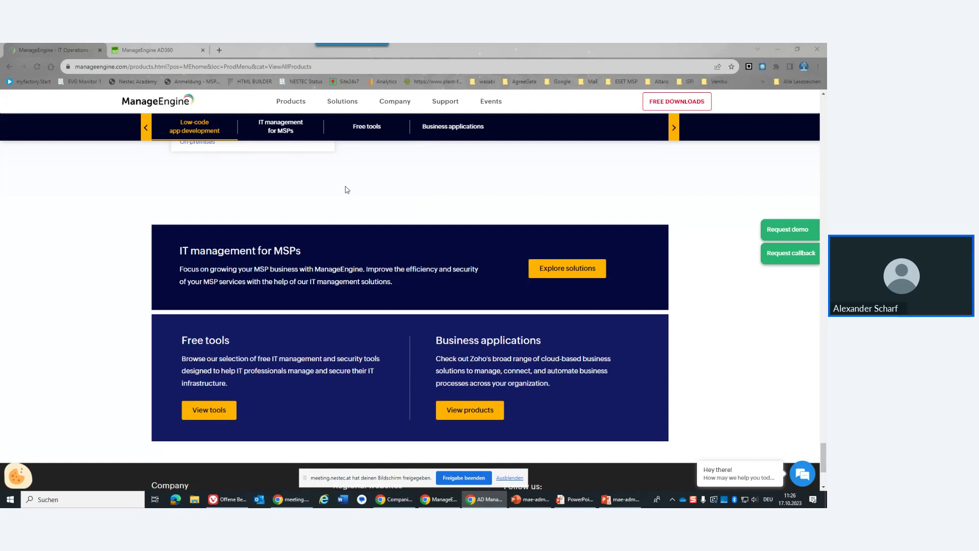
pyautogui.click(158, 46)
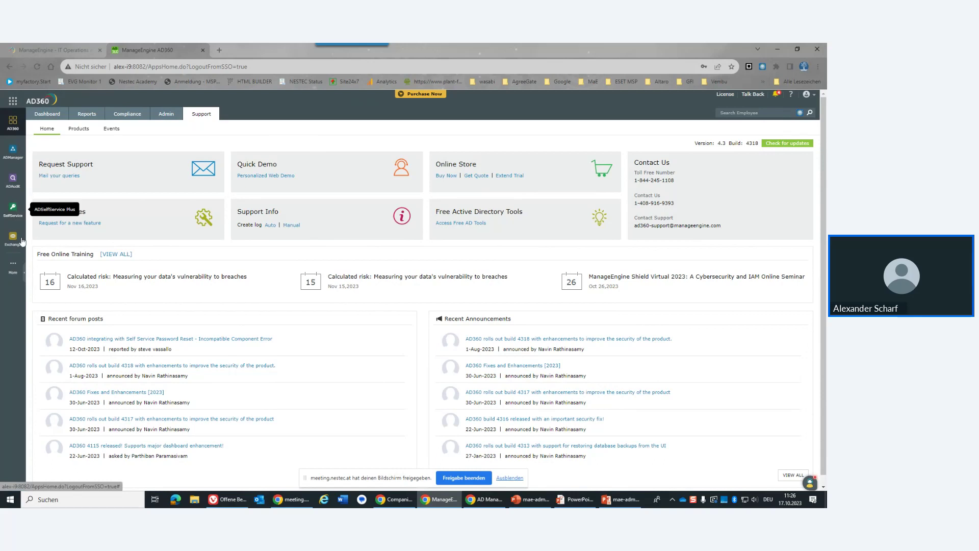
pyautogui.click(13, 266)
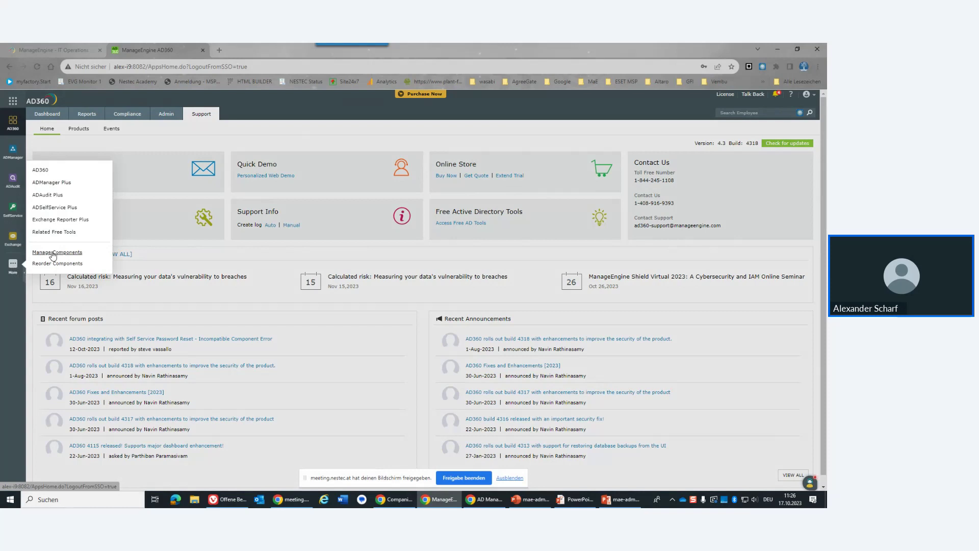
pyautogui.click(15, 312)
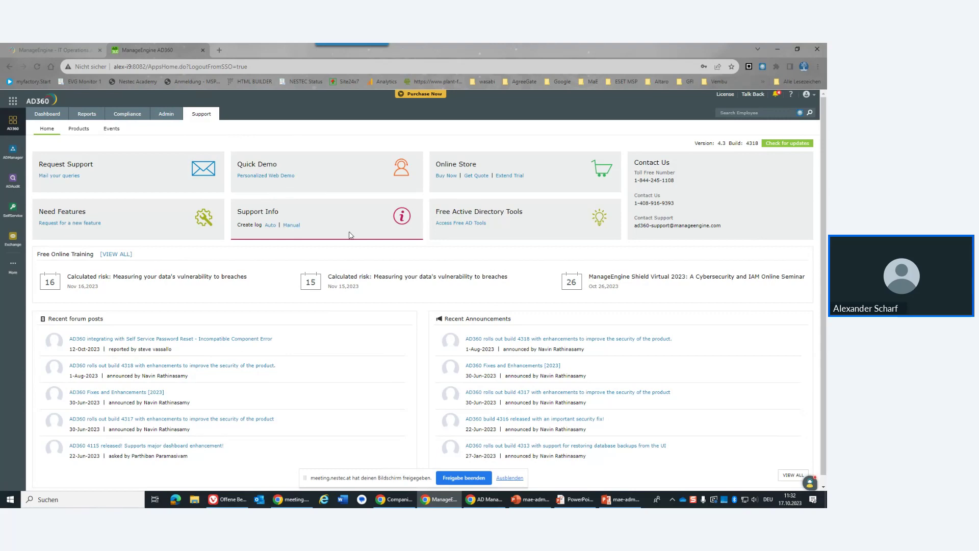
# Step: Open the AD360 dashboard, logging in with the prefilled credentials and AD360 Authentication
pyautogui.click(42, 114)
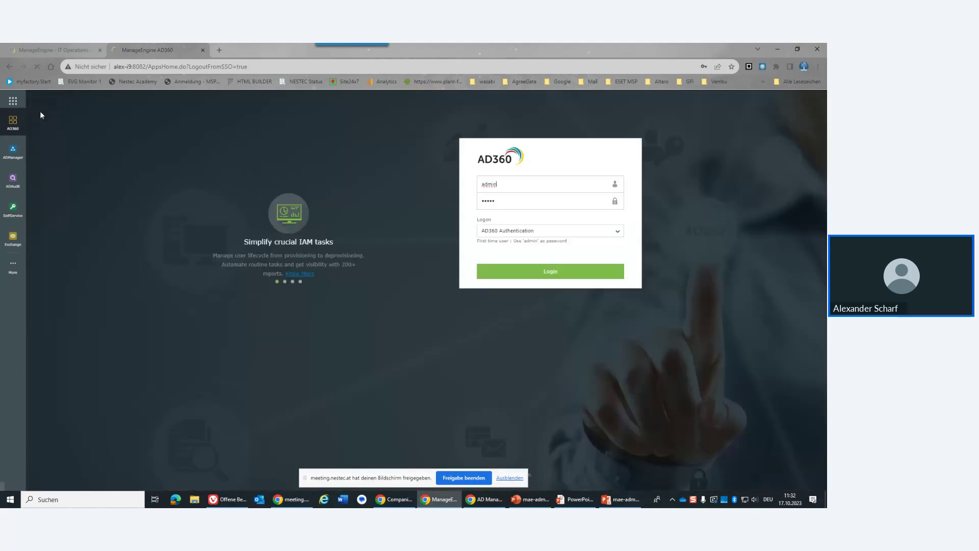
pyautogui.click(538, 272)
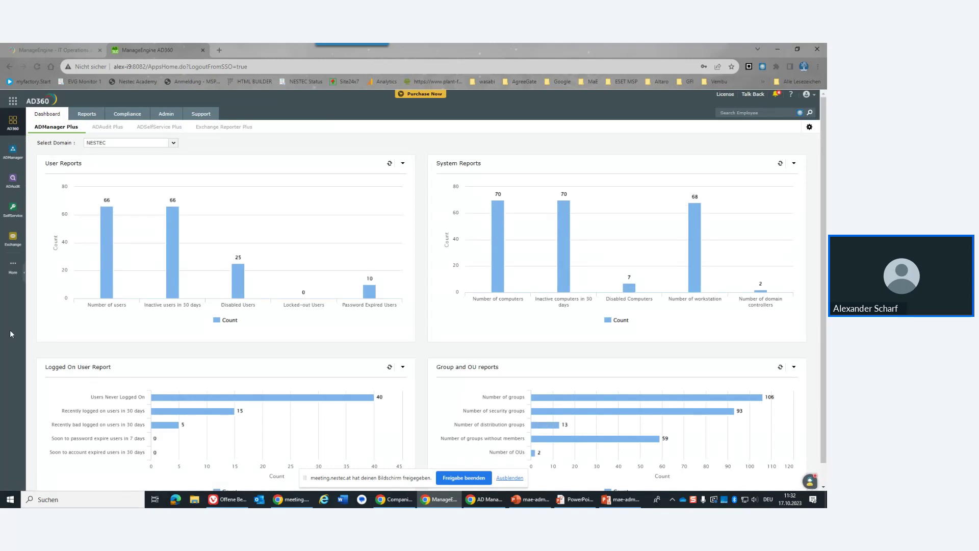
# Step: View the components integrated in AD360, including ADManager Plus, ADAudit Plus, ADSelfService Plus and Exchange Reporter Plus
pyautogui.click(14, 245)
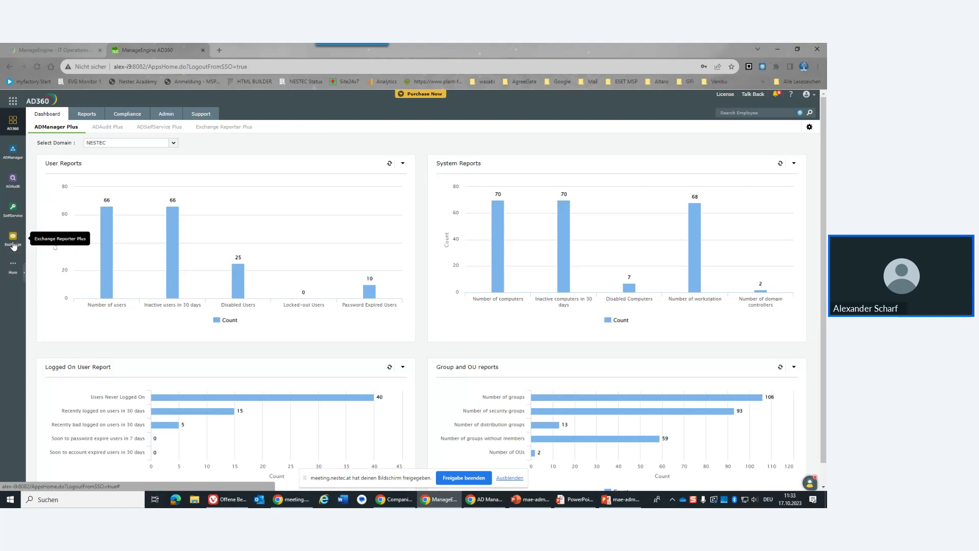
pyautogui.click(13, 265)
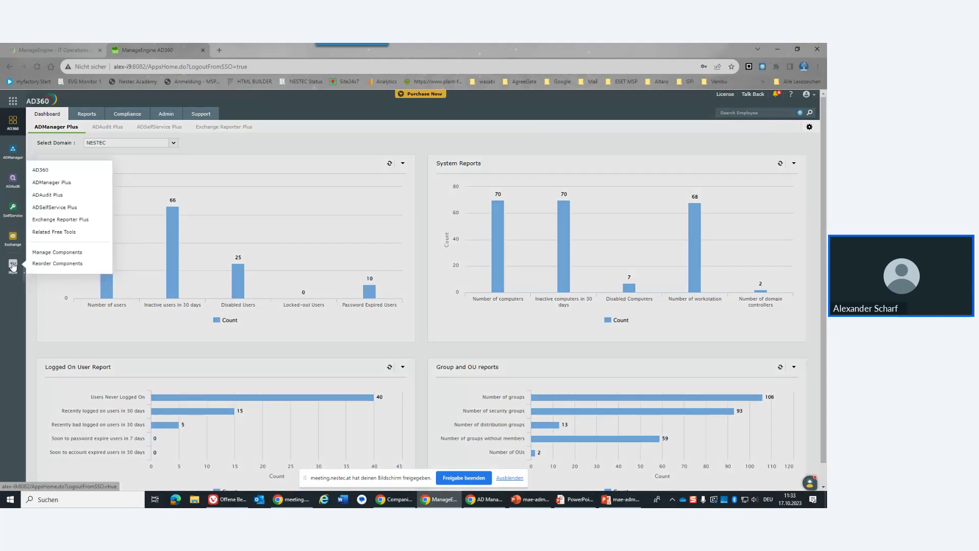
pyautogui.click(61, 182)
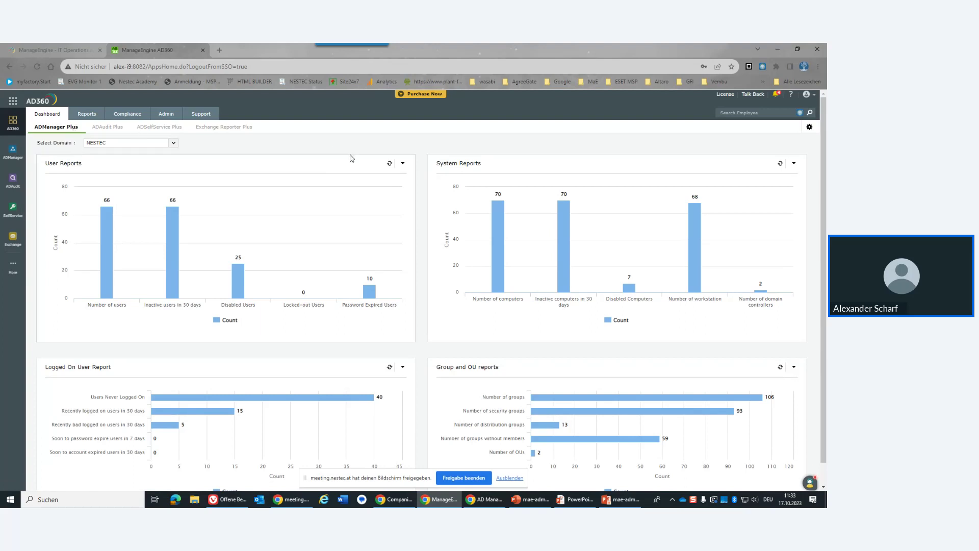
# Step: Review the dashboards of ADAudit Plus, ADSelfService Plus and Exchange Reporter Plus, and check the organizations available for Exchange
pyautogui.click(105, 126)
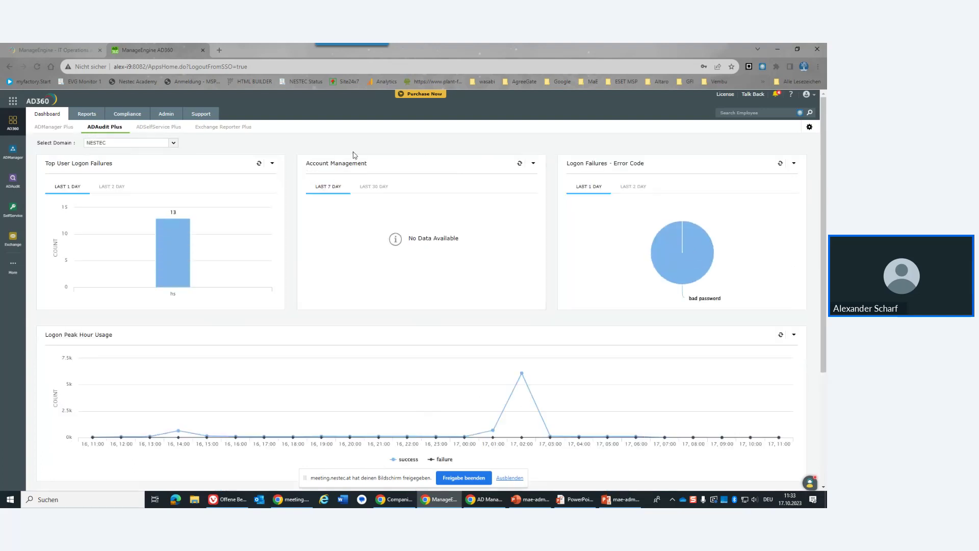
pyautogui.click(162, 127)
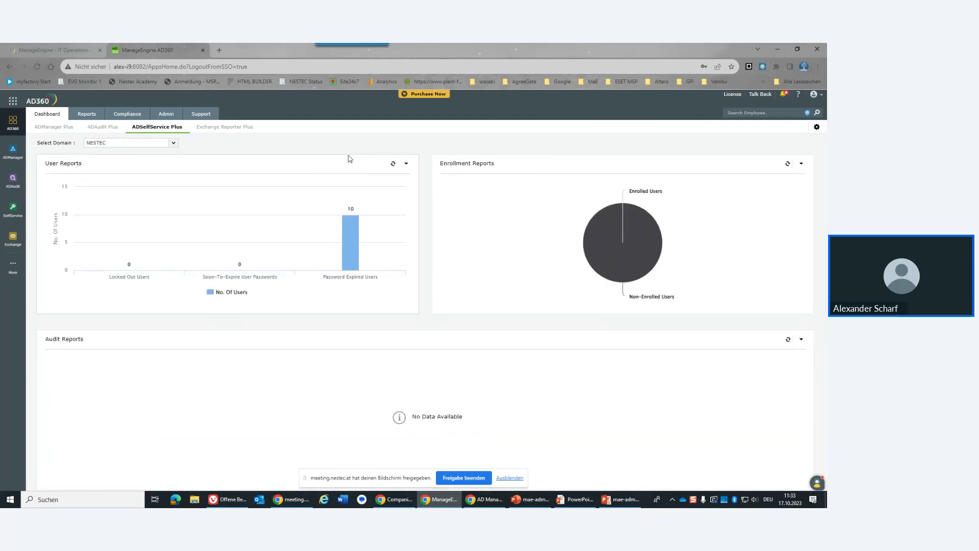
pyautogui.click(229, 130)
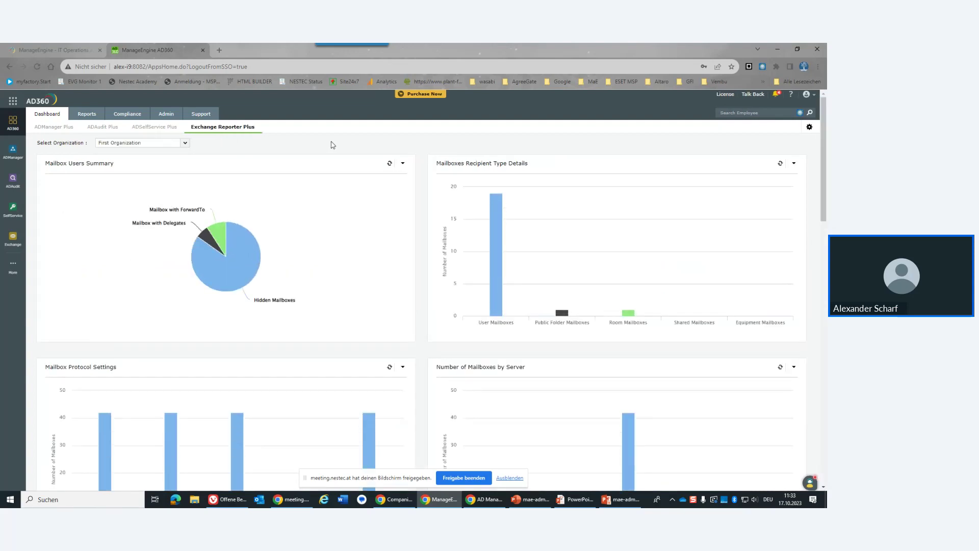
pyautogui.click(186, 145)
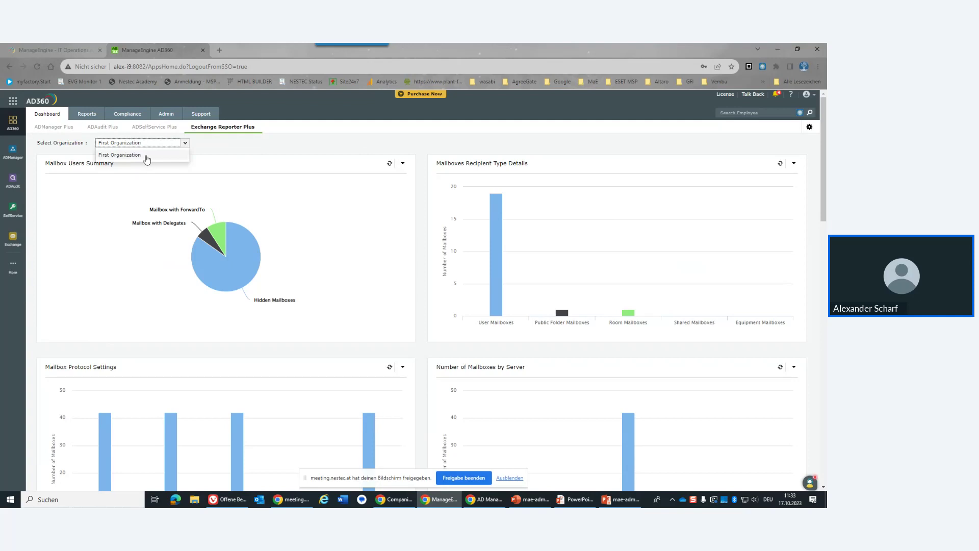
pyautogui.click(248, 142)
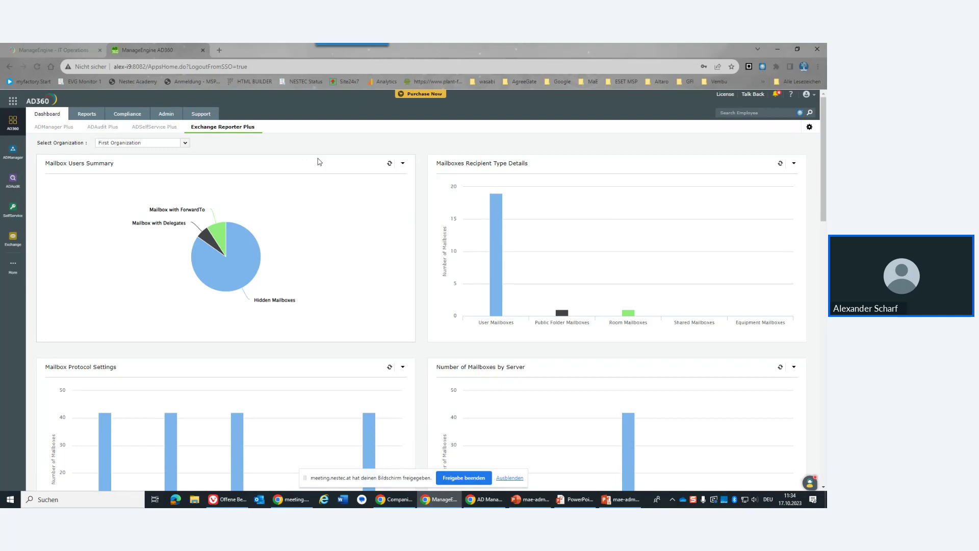
# Step: Examine the ADAudit Plus Logon Failures report, including its chart and the table of failed logons
pyautogui.click(87, 114)
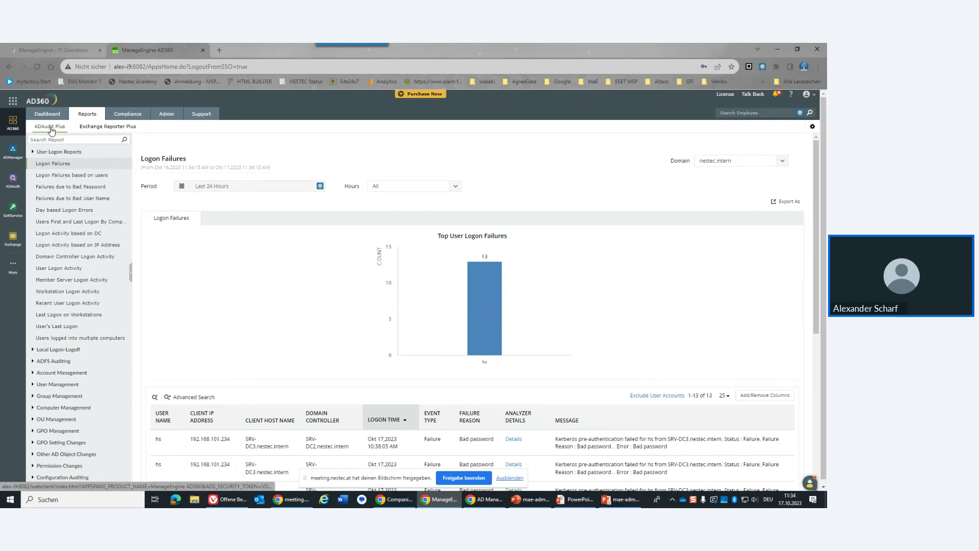
pyautogui.scroll(-5, 320, 254)
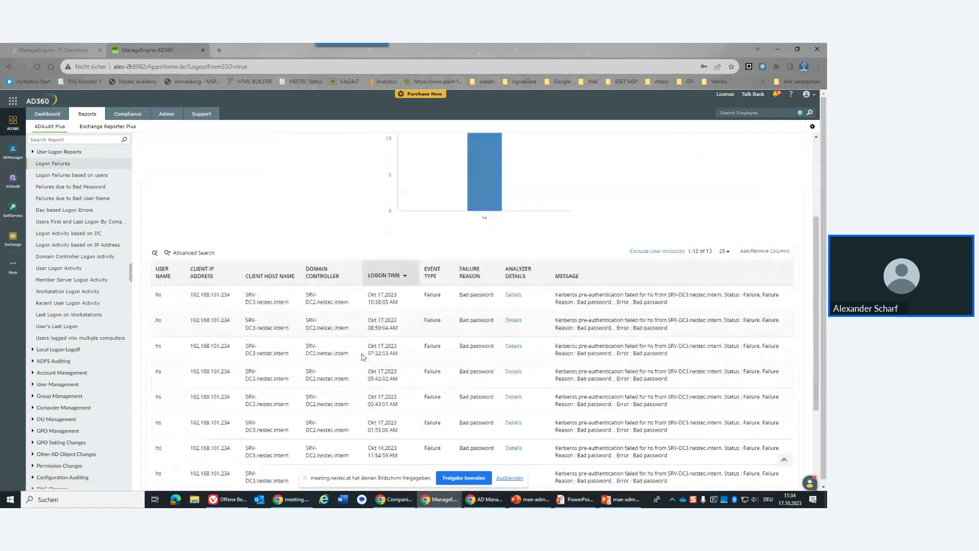
pyautogui.scroll(5, 360, 356)
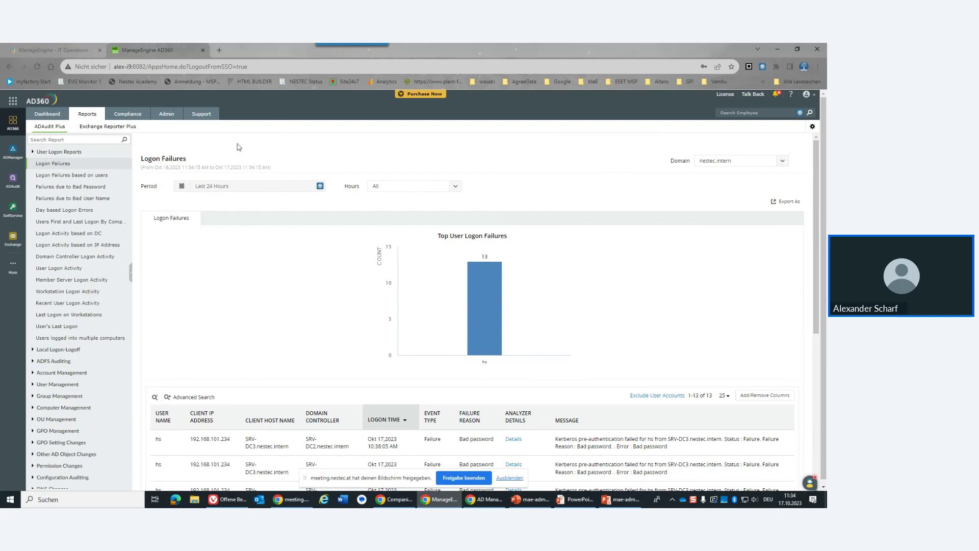
# Step: Examine the audit reports that AD360 offers for GDPR compliance
pyautogui.click(130, 112)
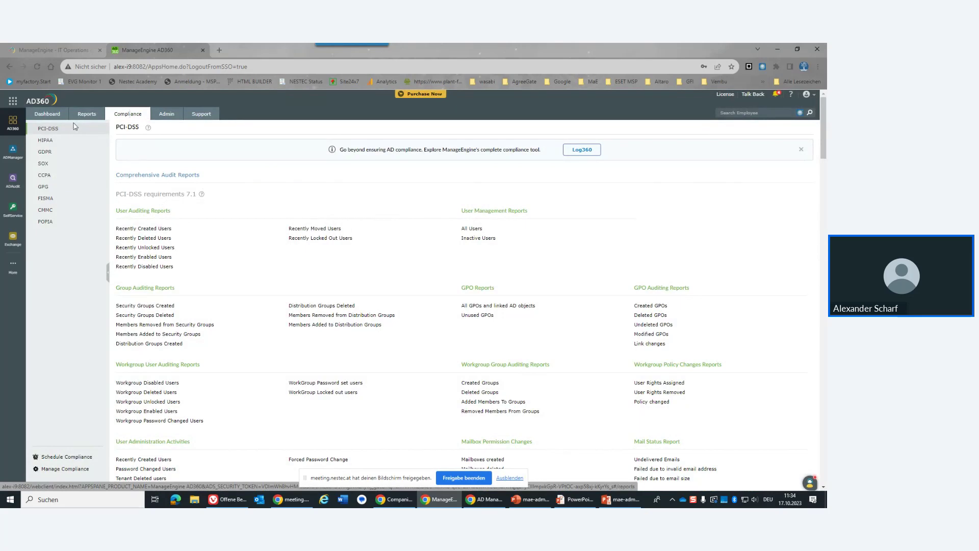
pyautogui.click(55, 157)
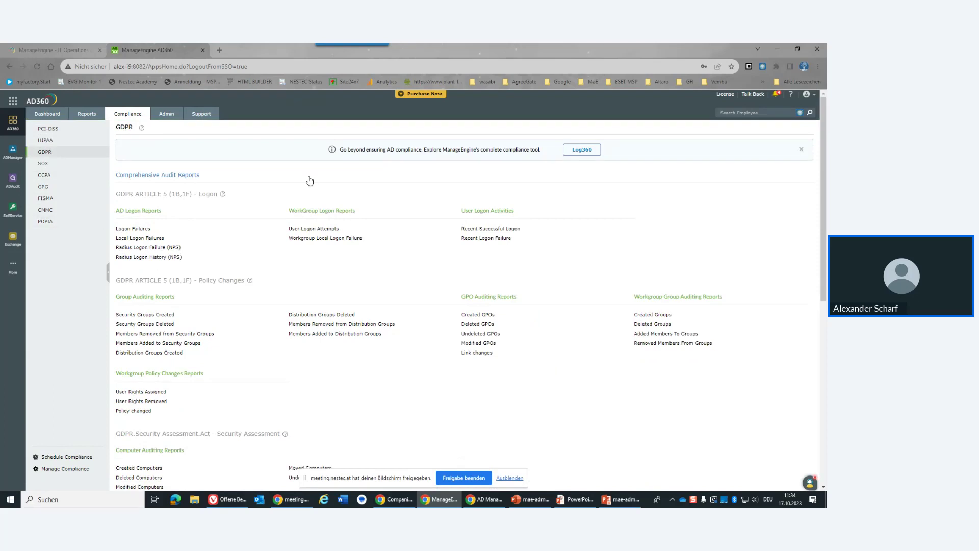
pyautogui.scroll(-5, 242, 284)
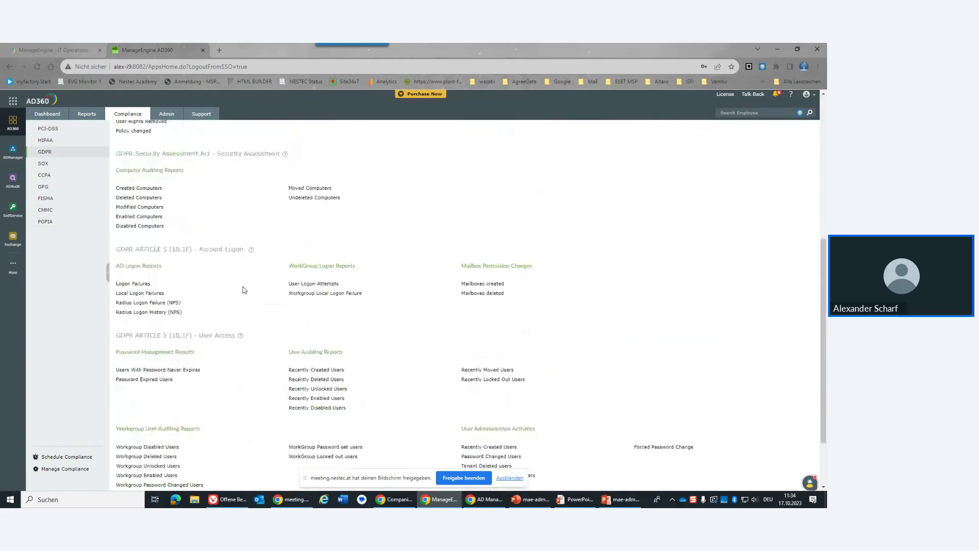
pyautogui.scroll(-2, 243, 290)
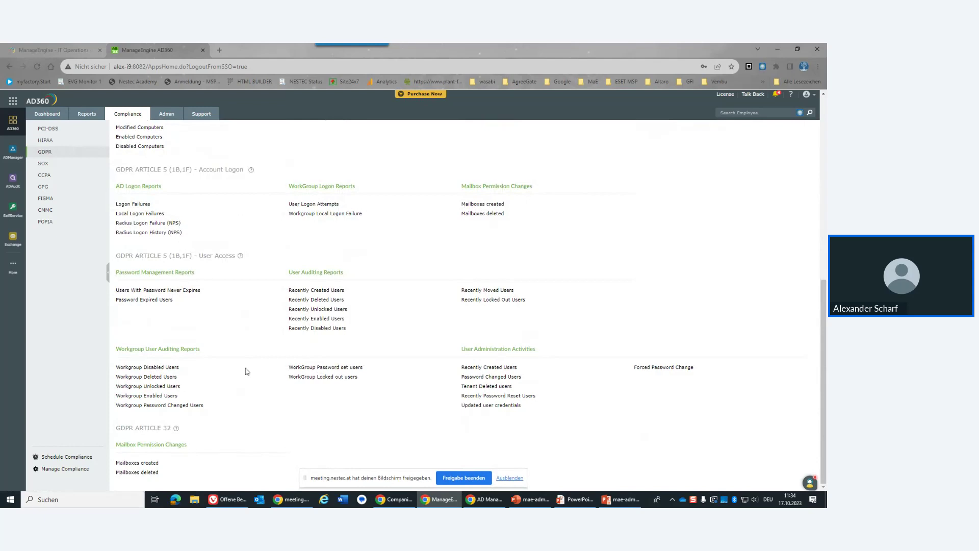
pyautogui.scroll(6, 245, 371)
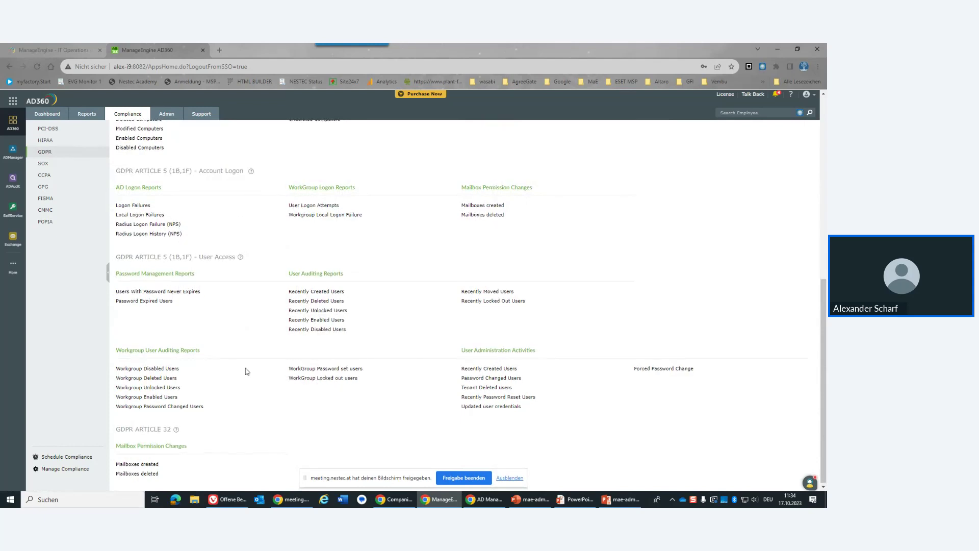
pyautogui.scroll(1, 246, 370)
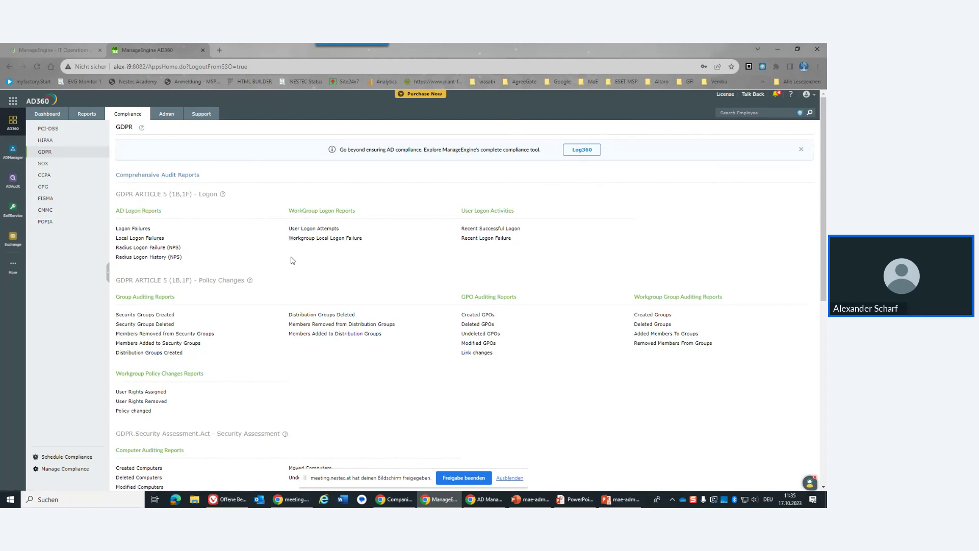
# Step: View the Manage Components administration page and examine the ADManager Plus dashboard reports for the nestec.intern domain
pyautogui.click(166, 115)
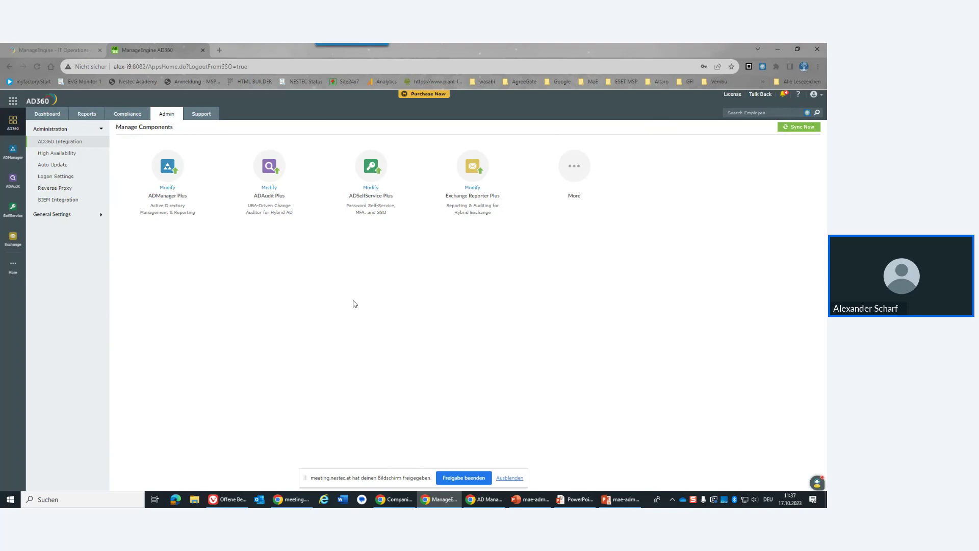
pyautogui.click(11, 158)
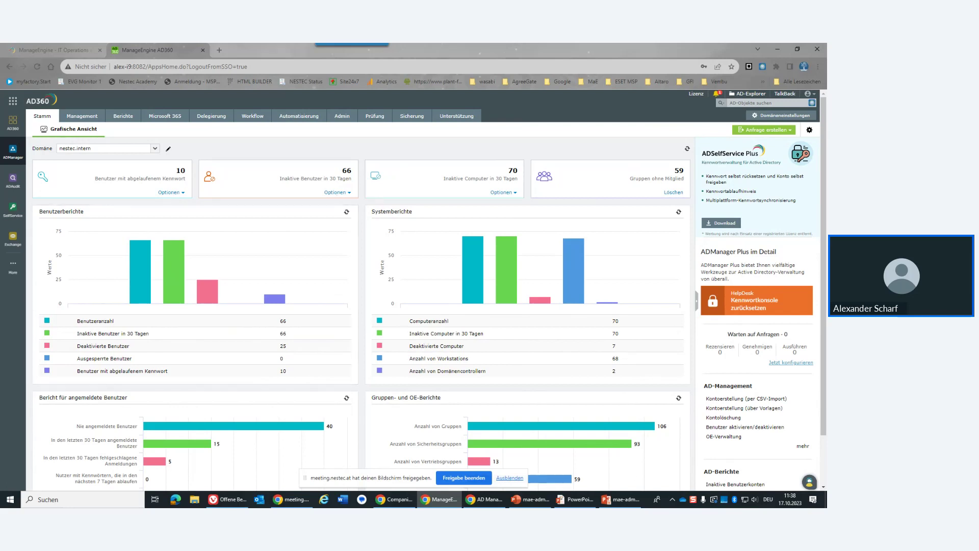
pyautogui.hotkey('alt', 'Tab')
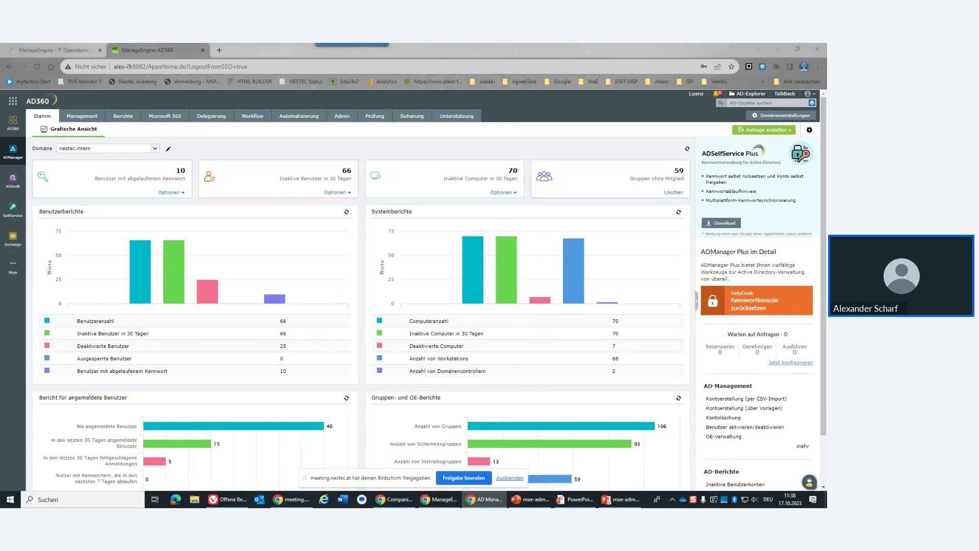
pyautogui.scroll(-1, 388, 347)
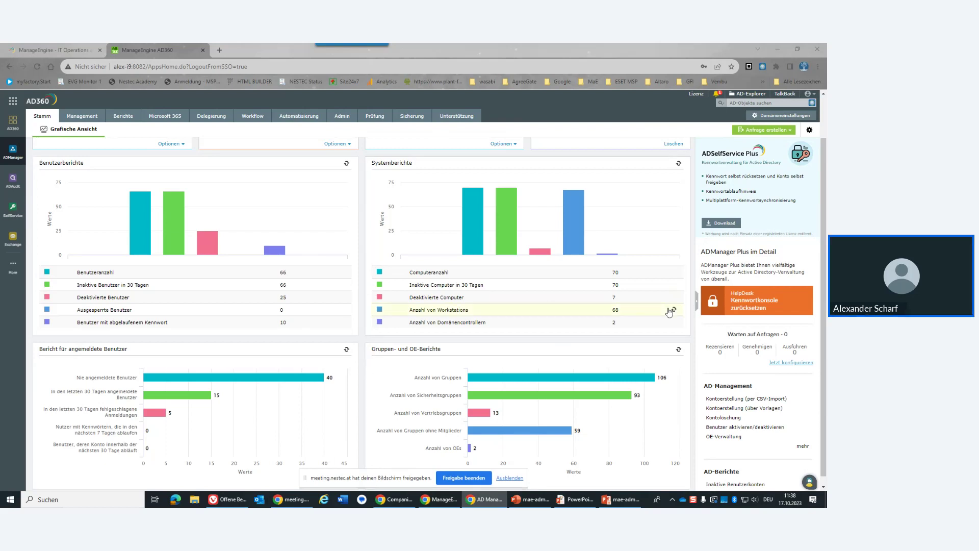
pyautogui.scroll(-1, 670, 312)
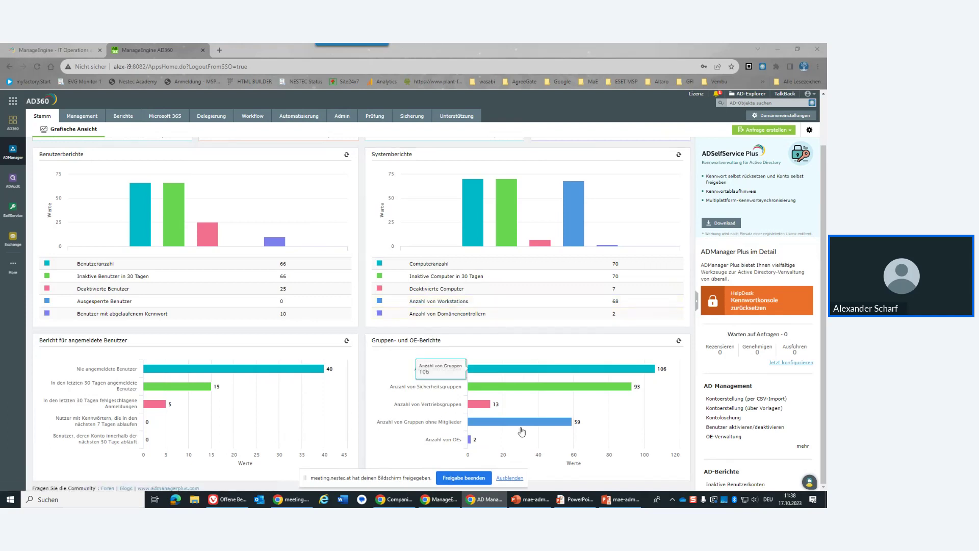
pyautogui.scroll(2, 523, 436)
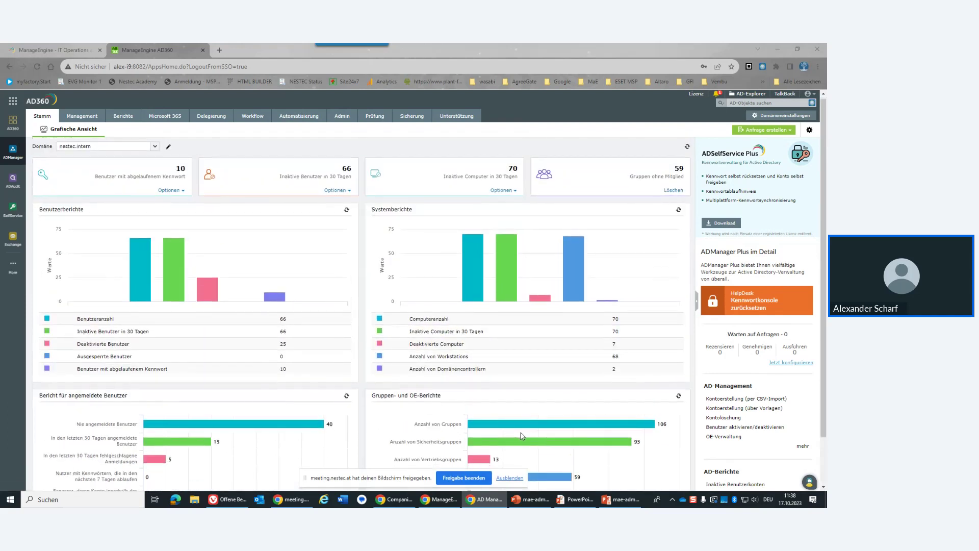
pyautogui.scroll(-1, 302, 346)
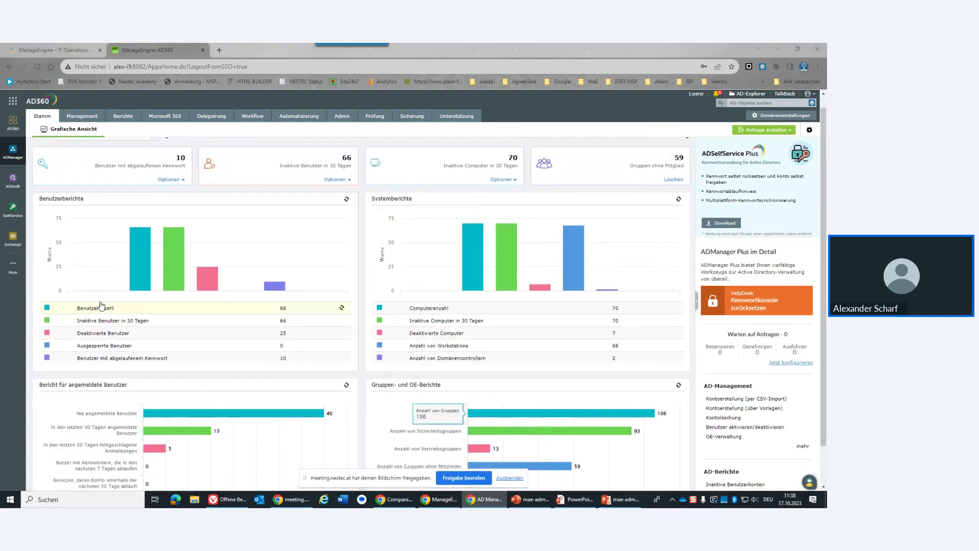
# Step: Generate the disabled users report (Deaktivierte Benutzer) for the nestec.intern domain and look through the listed accounts
pyautogui.click(106, 337)
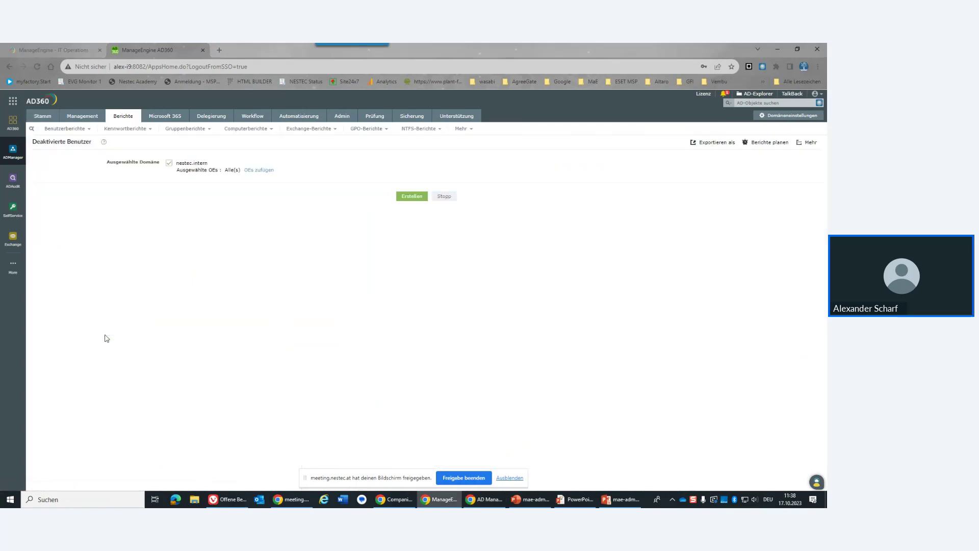
pyautogui.click(403, 196)
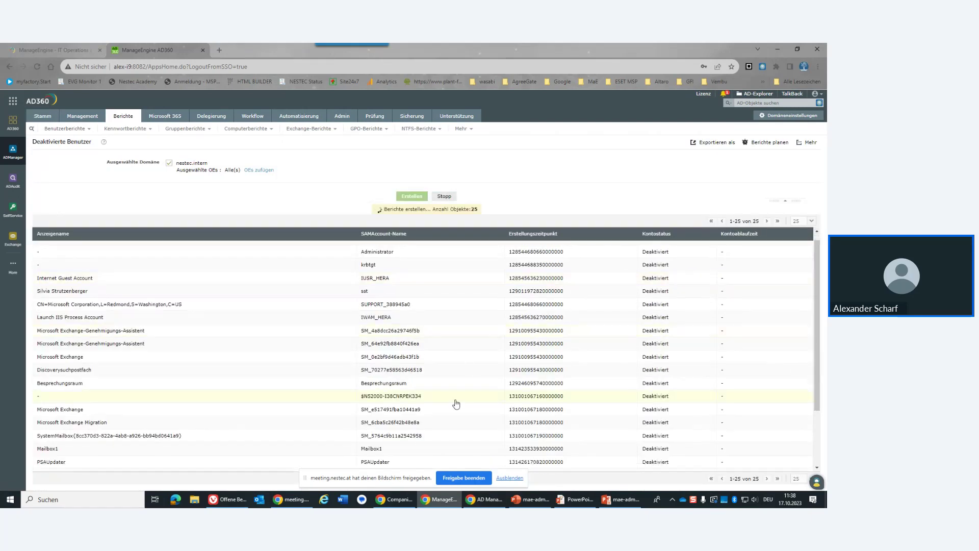
pyautogui.scroll(-5, 456, 403)
pyautogui.scroll(5, 454, 402)
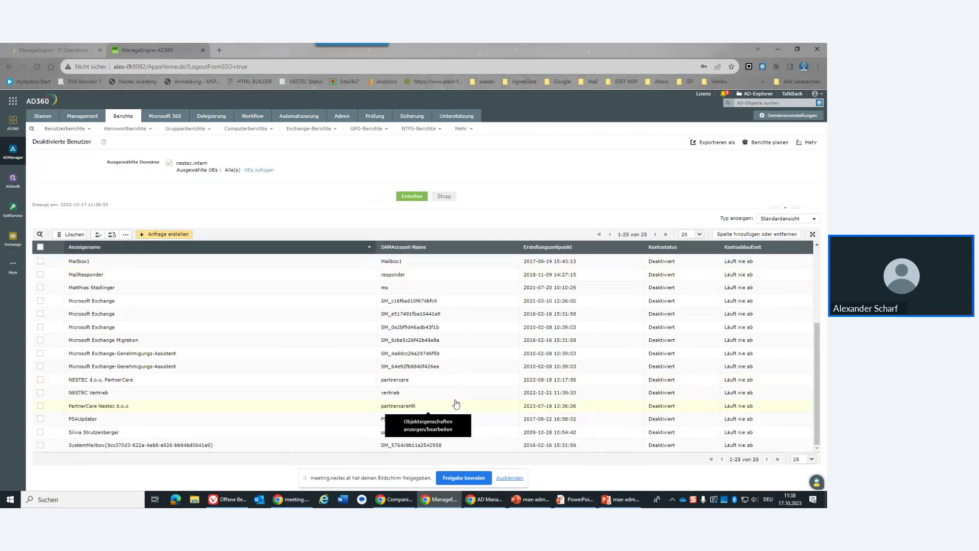
# Step: Return to the ADManager Plus dashboard and open the HelpDesk password reset console (Kennwortkonsole zurücksetzen)
pyautogui.click(40, 117)
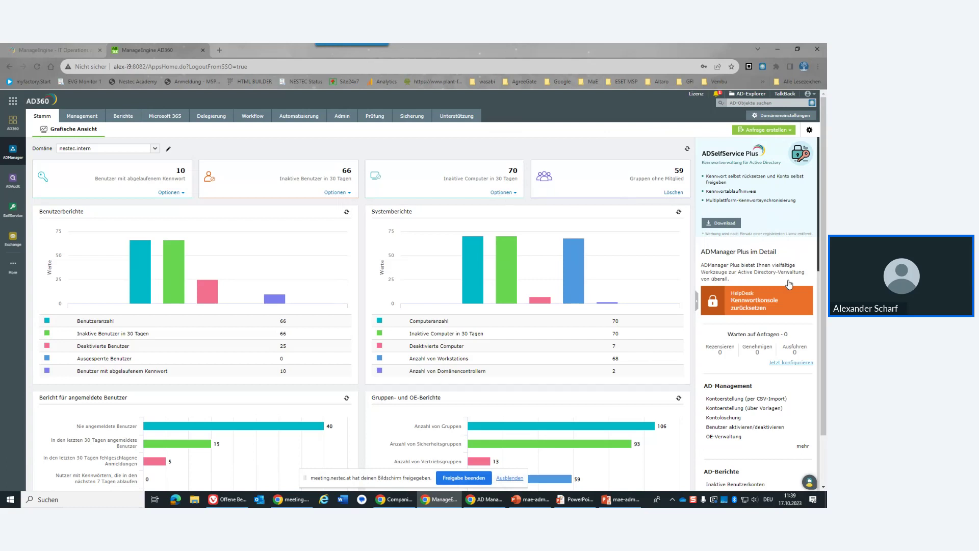
pyautogui.click(746, 308)
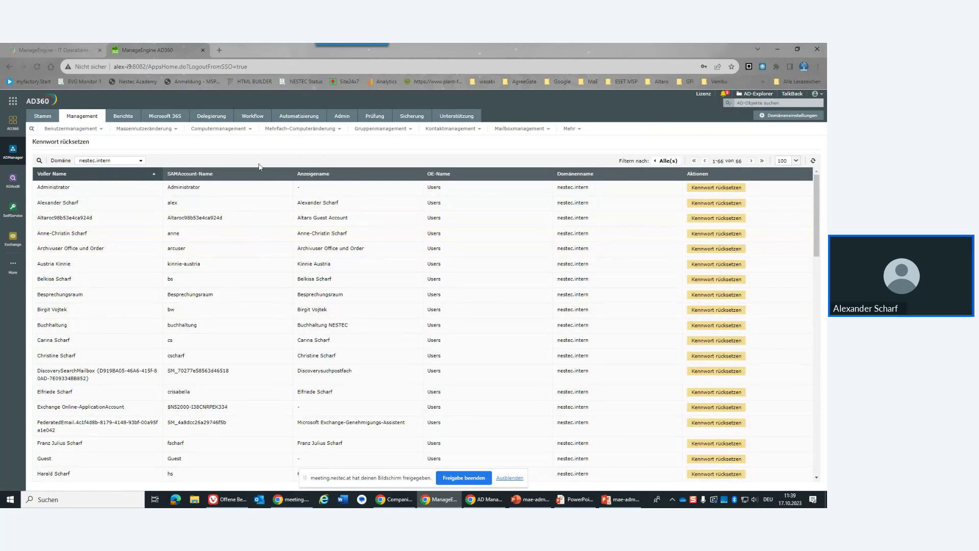
# Step: Return to the dashboard, then examine the management functions for users, computers, groups, contacts and mailboxes
pyautogui.click(42, 116)
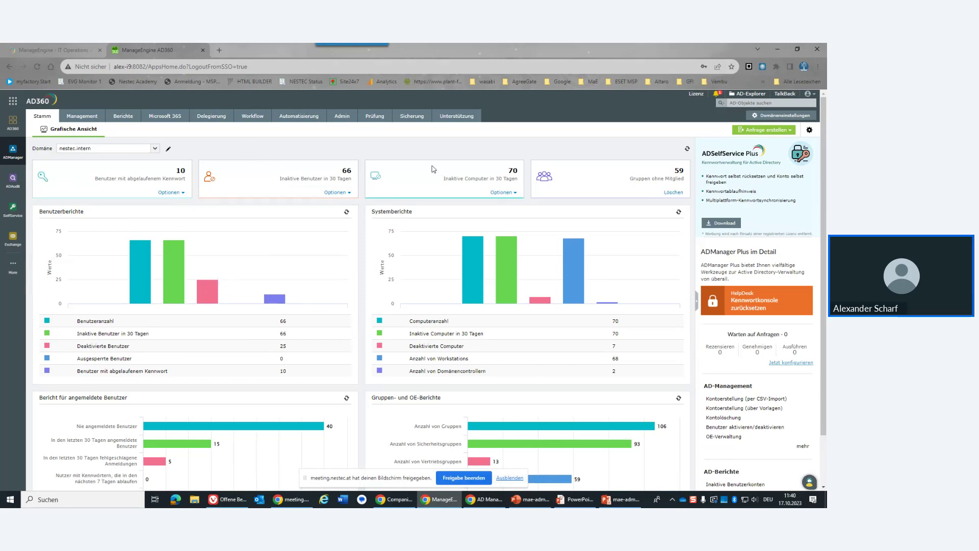
pyautogui.click(82, 116)
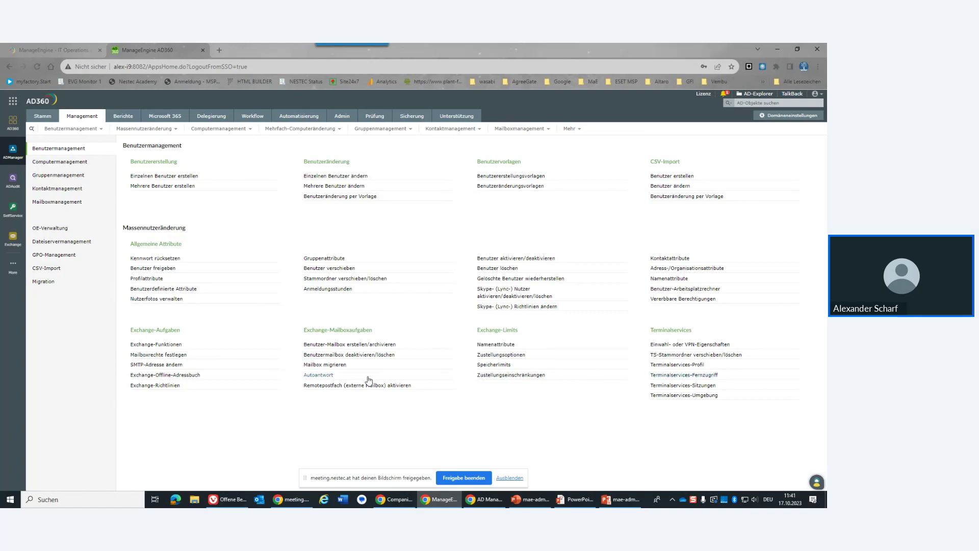
pyautogui.click(60, 162)
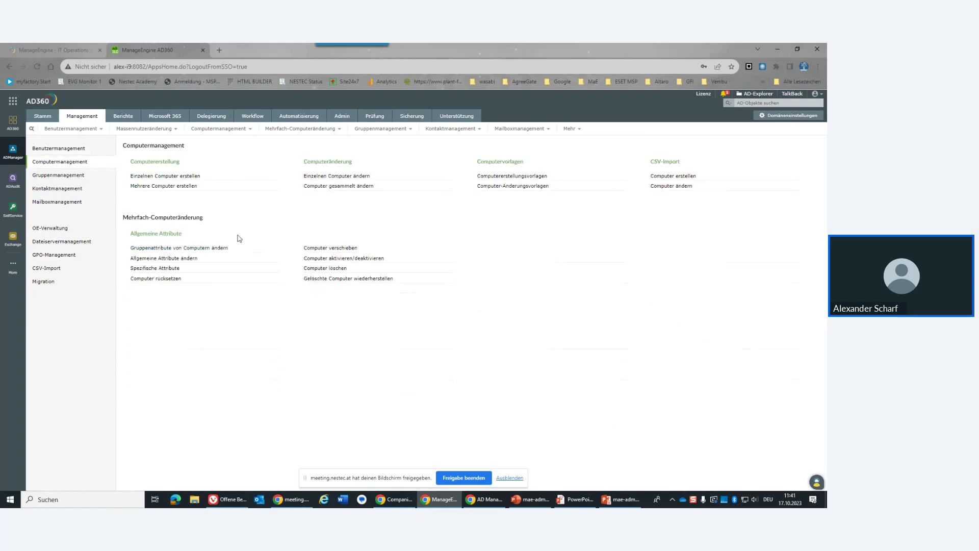
pyautogui.click(78, 177)
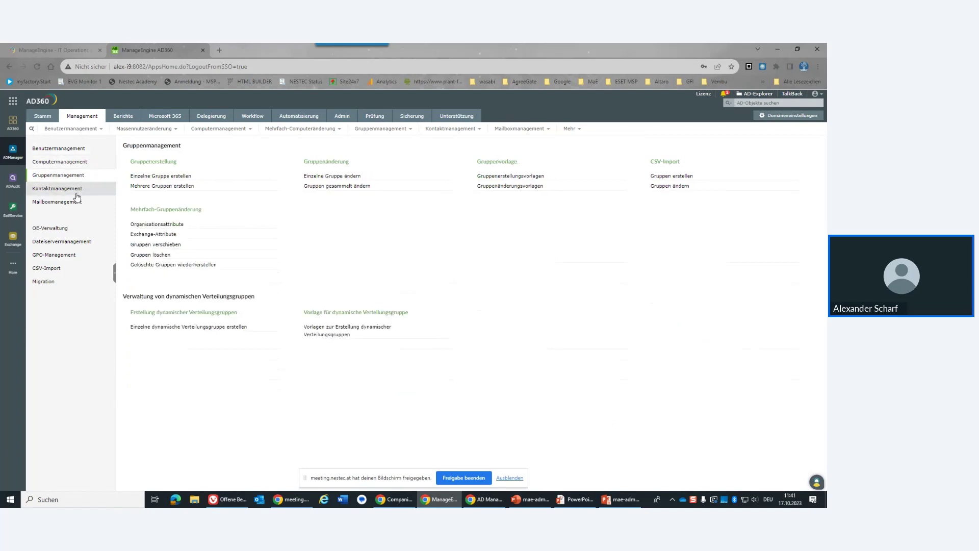
pyautogui.click(78, 193)
pyautogui.click(75, 202)
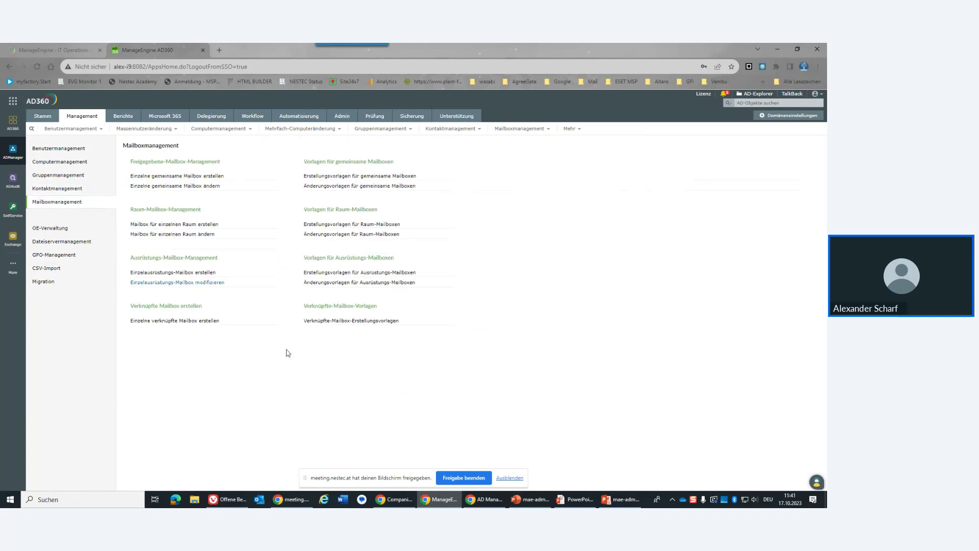
# Step: Examine the management functions for organizational units (OE-Verwaltung), file servers, GPOs and migration
pyautogui.click(63, 230)
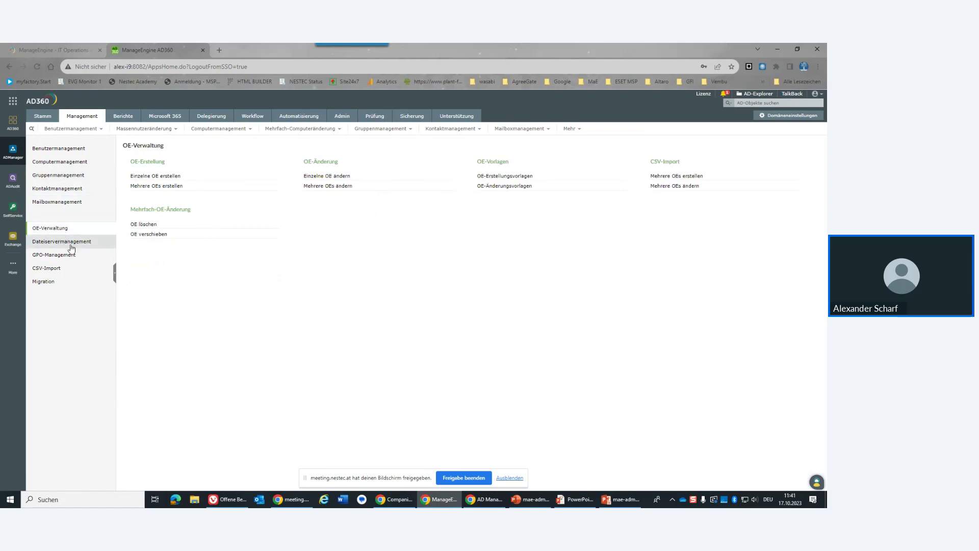
pyautogui.click(72, 249)
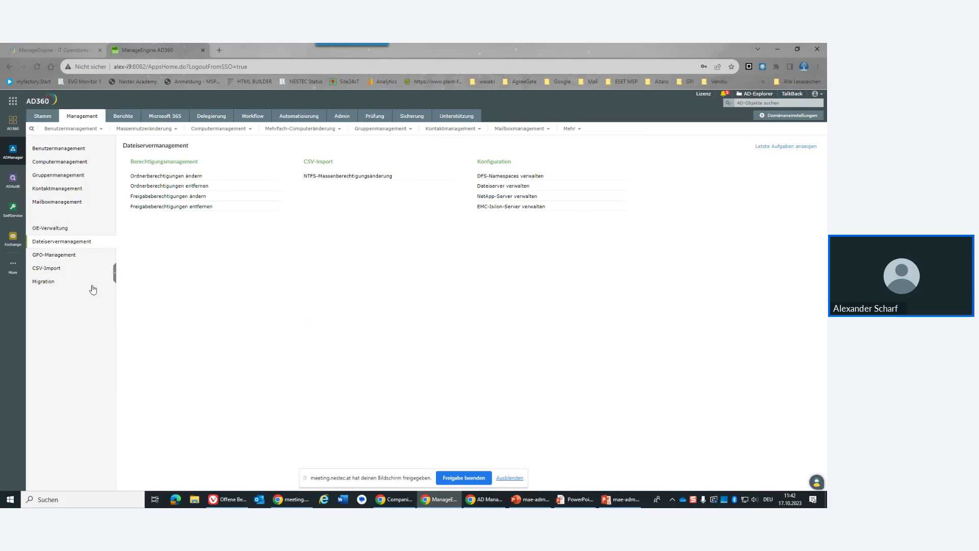
pyautogui.click(55, 255)
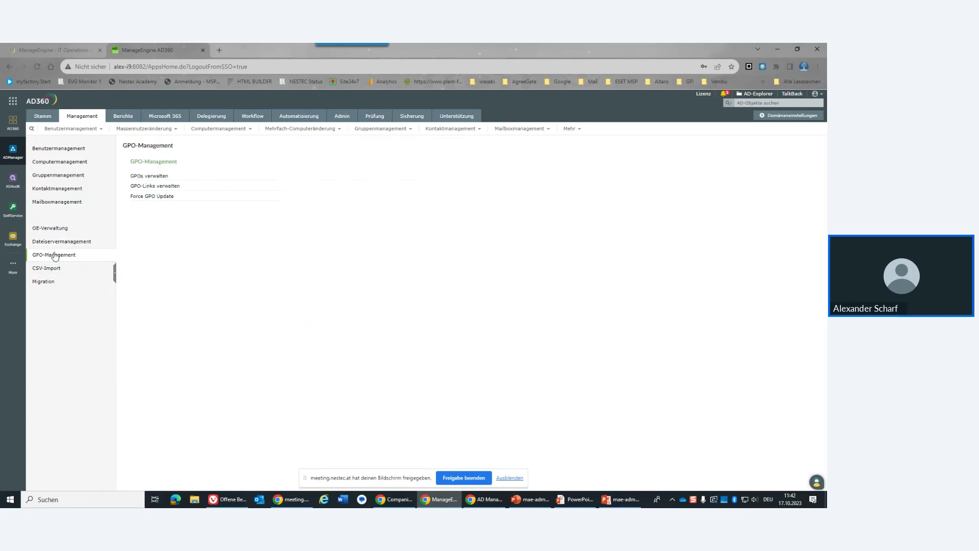
pyautogui.click(57, 281)
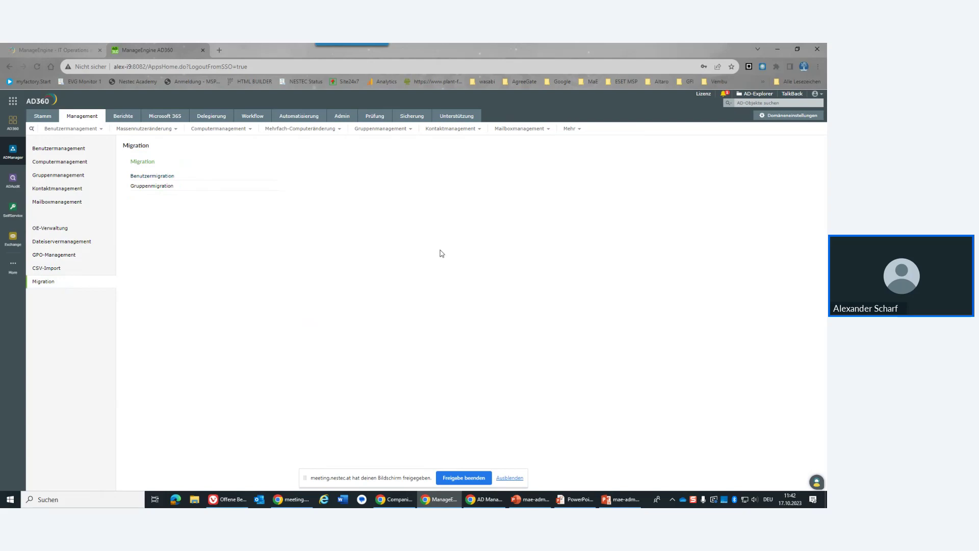
# Step: Open the form for creating a single user in nestec.intern and apply the template "Benutzererstellung mit Basisattributen"
pyautogui.click(51, 148)
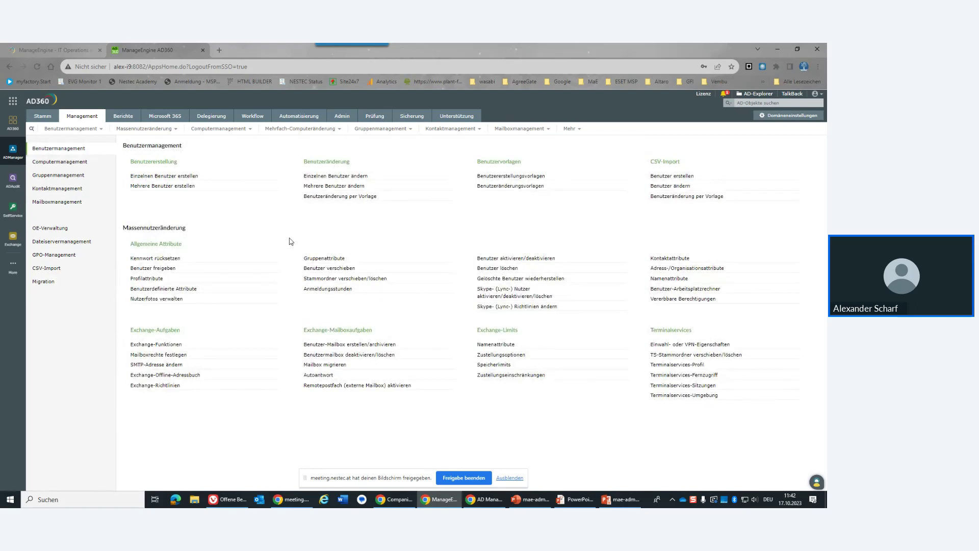
pyautogui.click(164, 176)
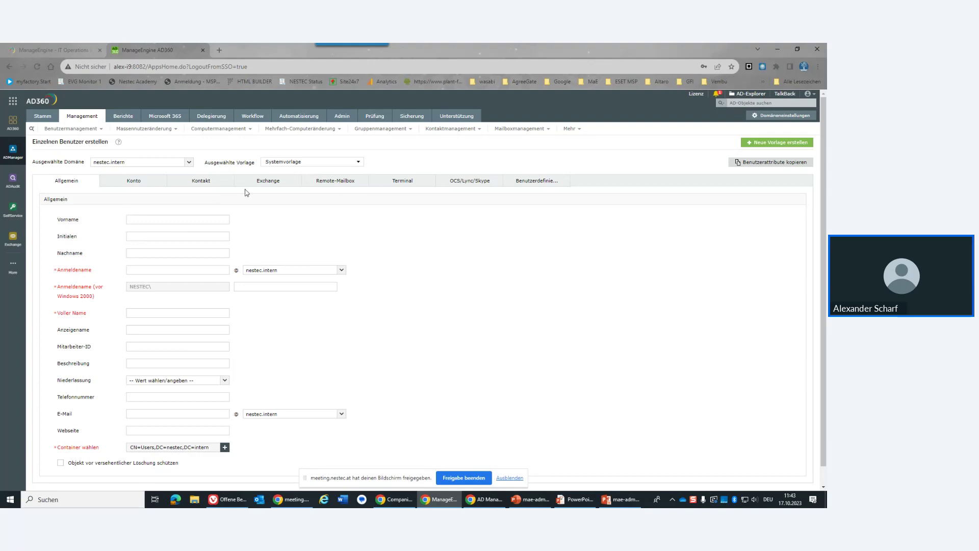
pyautogui.click(314, 167)
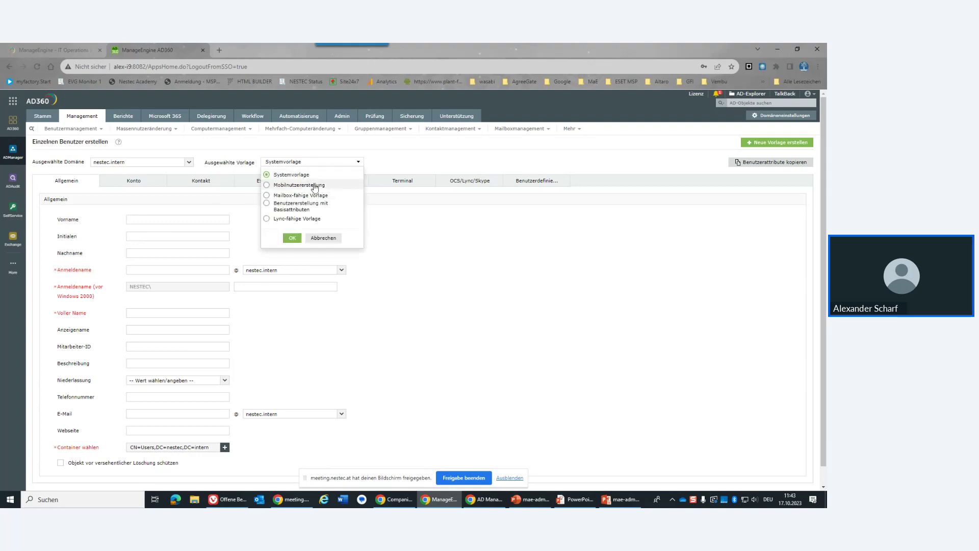
pyautogui.click(320, 207)
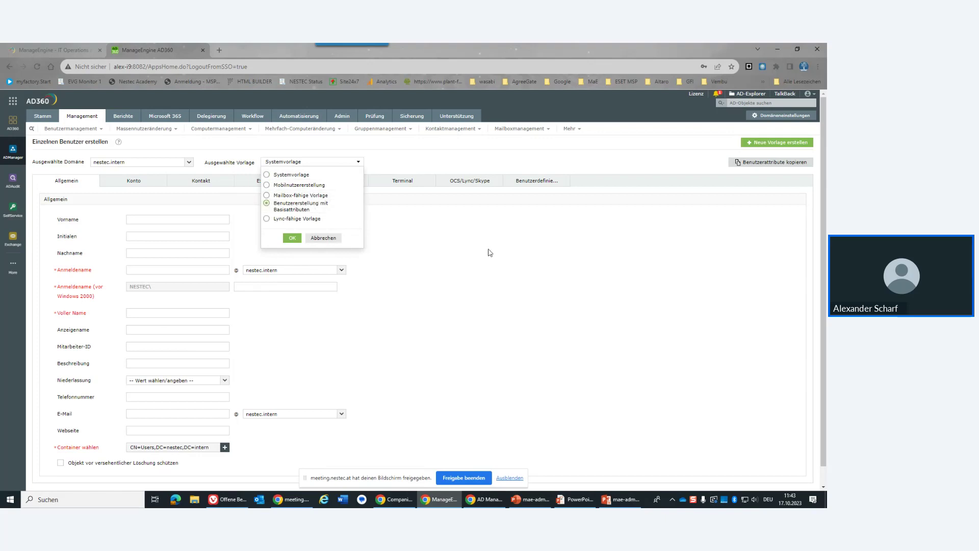
pyautogui.click(292, 238)
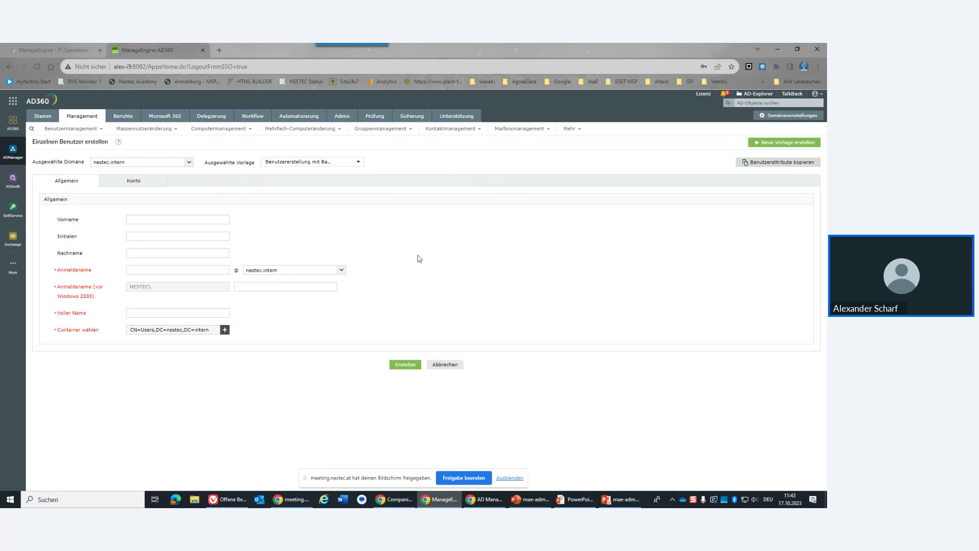
# Step: Start a new user creation template and set its full name format (Voller Name) to "Vorname +.+ Nachname"
pyautogui.click(772, 143)
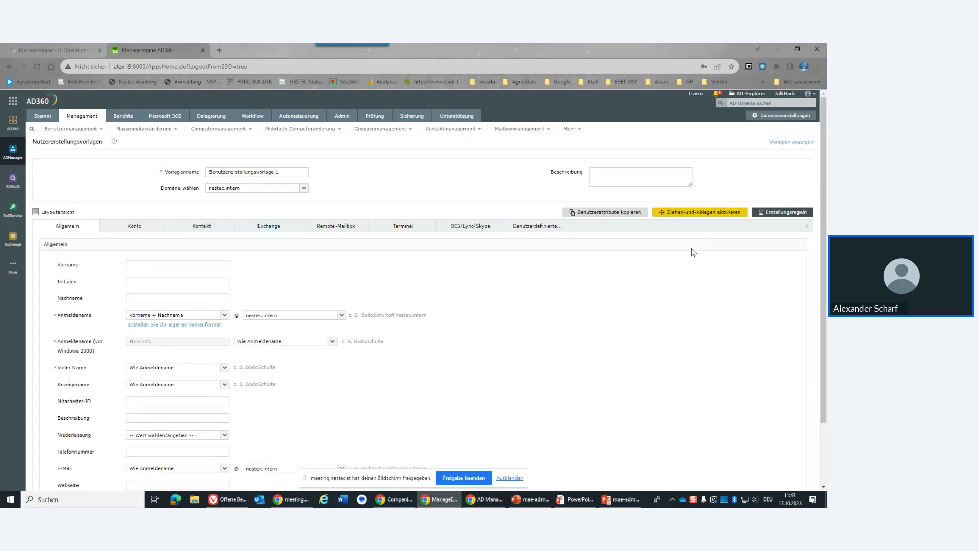
pyautogui.scroll(-2, 534, 312)
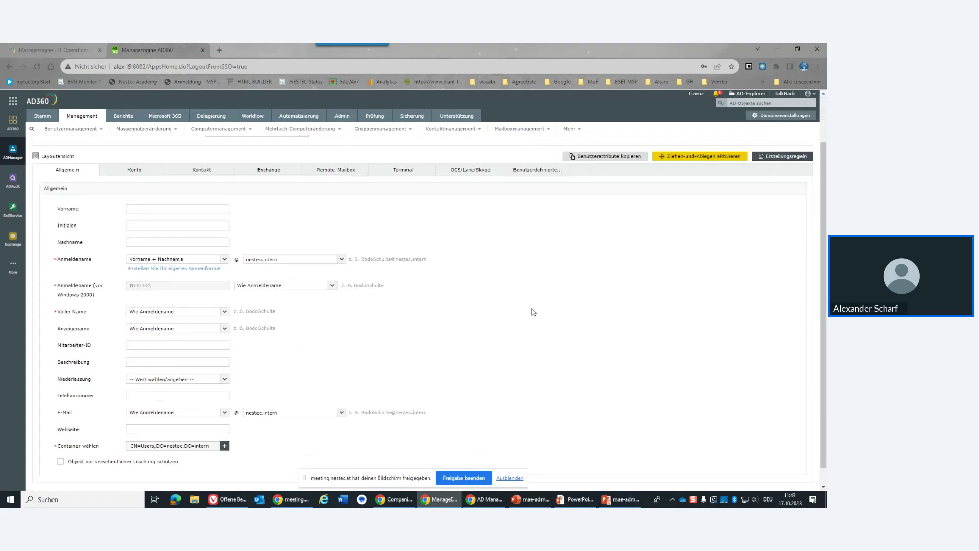
pyautogui.scroll(2, 533, 312)
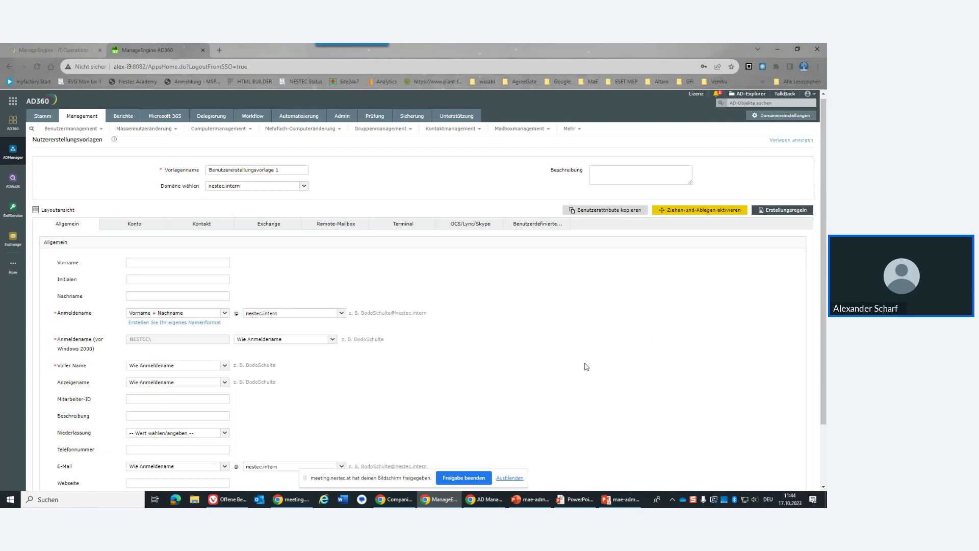
pyautogui.scroll(-1, 583, 360)
pyautogui.scroll(-1, 582, 360)
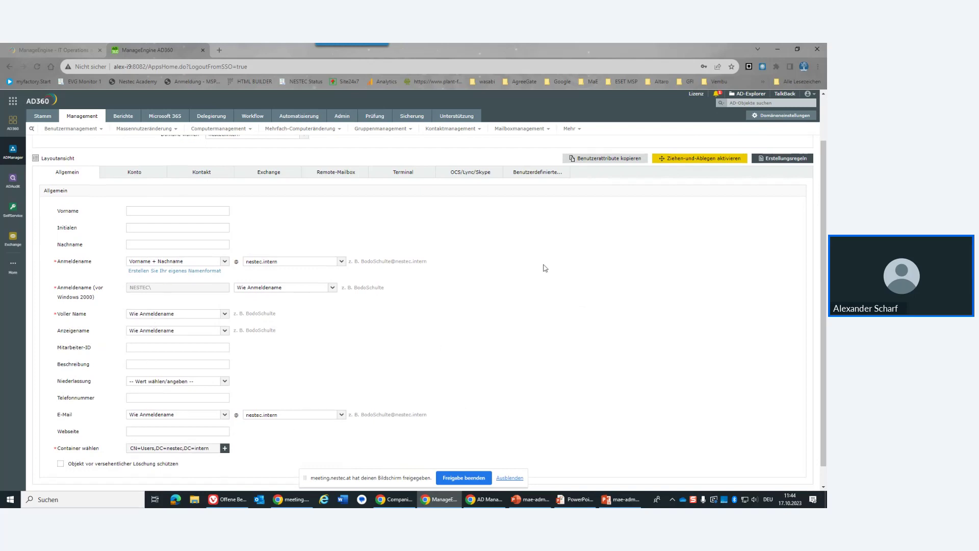
pyautogui.click(224, 314)
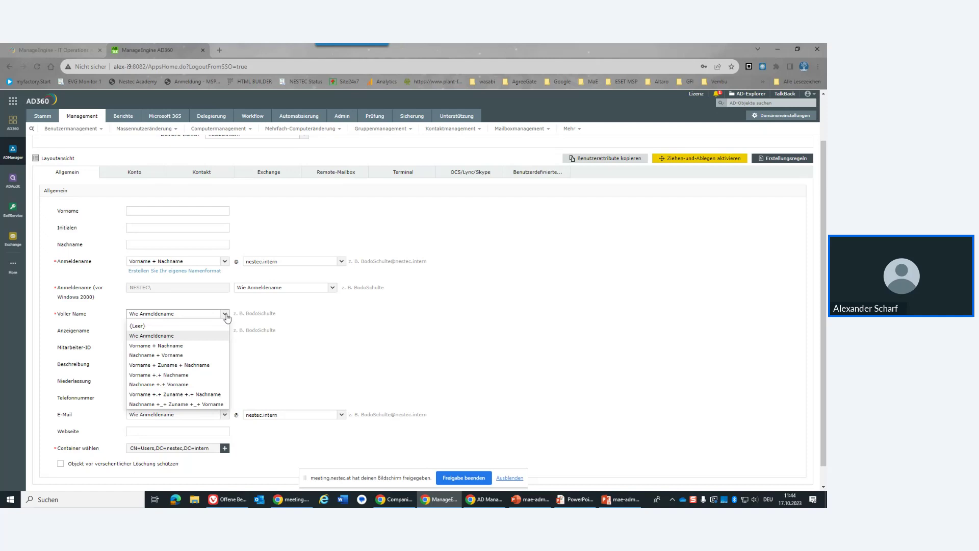
pyautogui.click(206, 376)
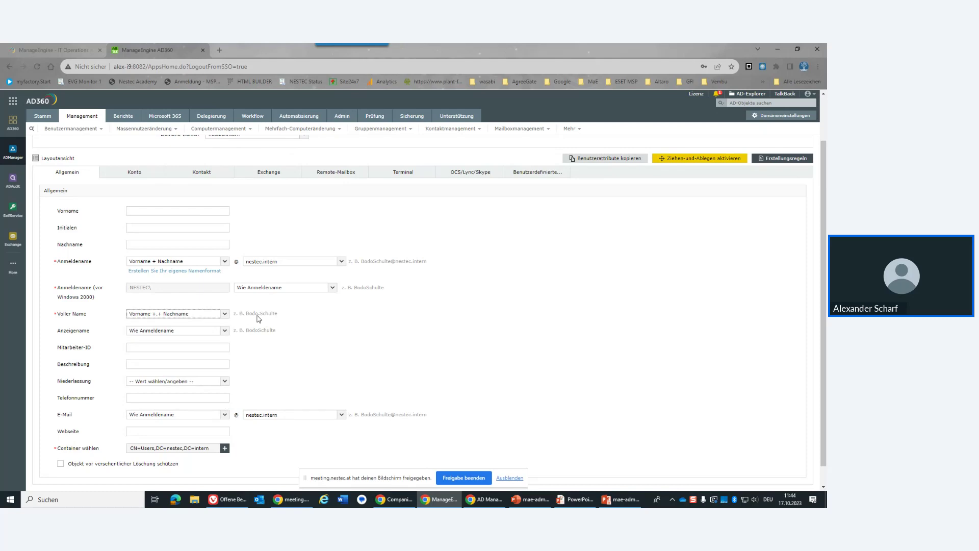
pyautogui.scroll(1, 745, 220)
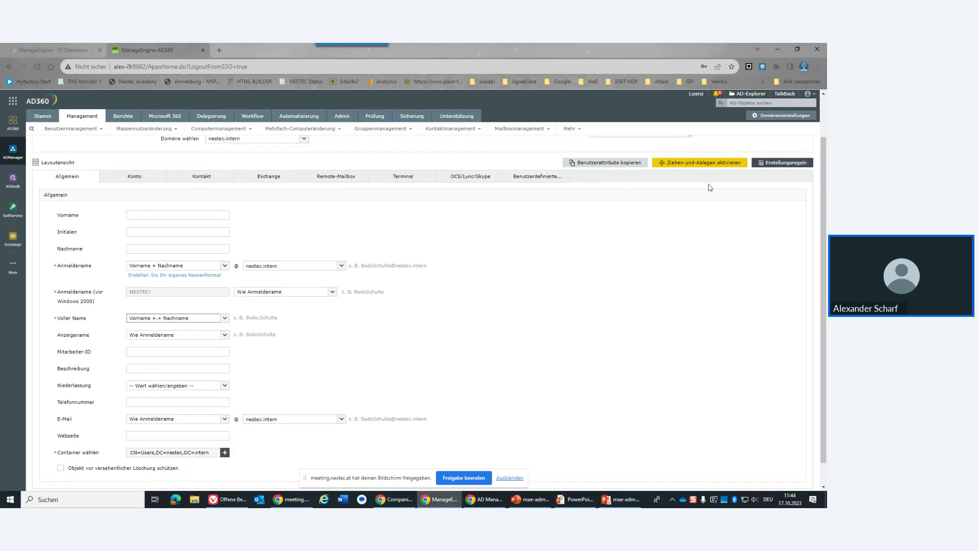
# Step: Enable drag-and-drop layout editing and add the Nutzerfoto field above Vorname in the template's Allgemein group, keeping its default options
pyautogui.click(691, 163)
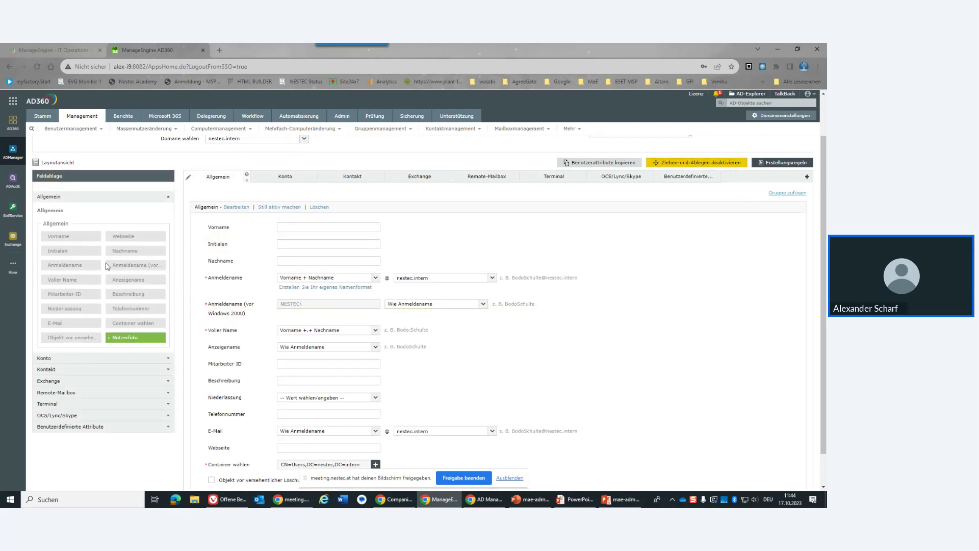
pyautogui.moveTo(131, 236); pyautogui.dragTo(113, 238)
pyautogui.click(113, 239)
pyautogui.moveTo(112, 338); pyautogui.dragTo(237, 226)
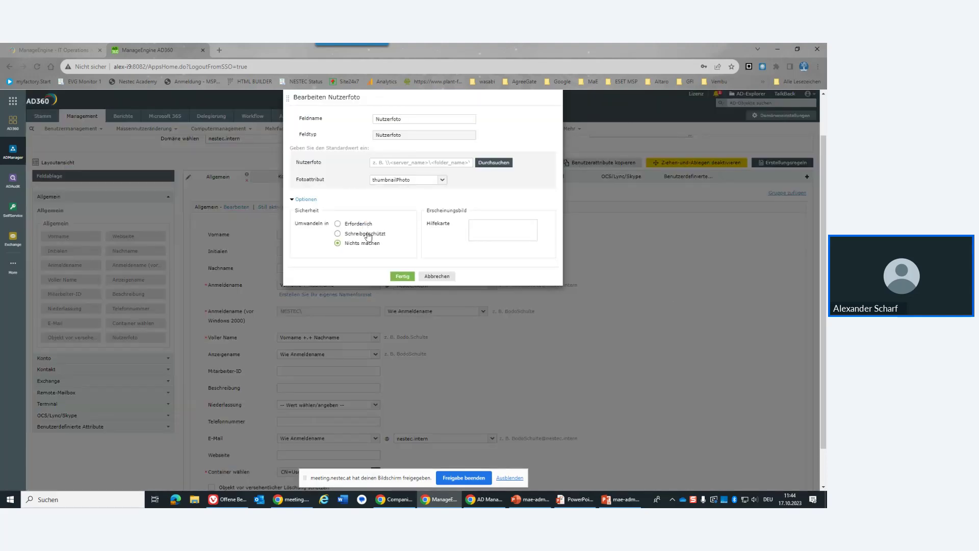
pyautogui.click(495, 222)
pyautogui.click(402, 276)
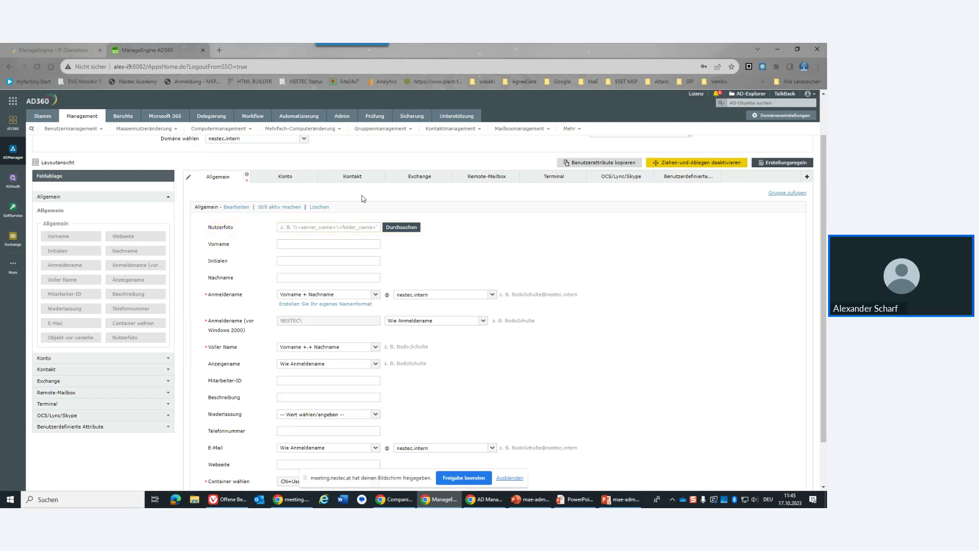
# Step: Delete the Allgemein page from the user creation template and view the Kontakt fields
pyautogui.click(246, 181)
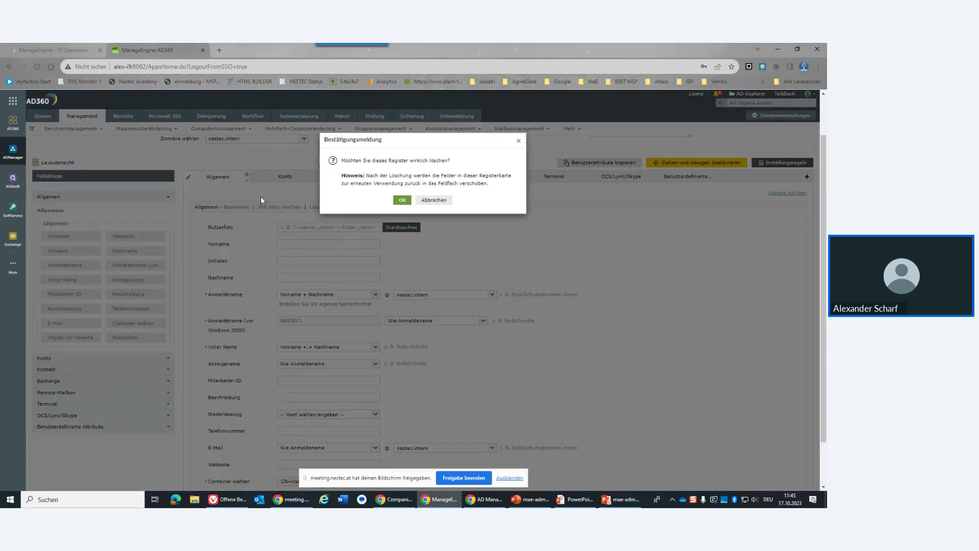
pyautogui.click(403, 199)
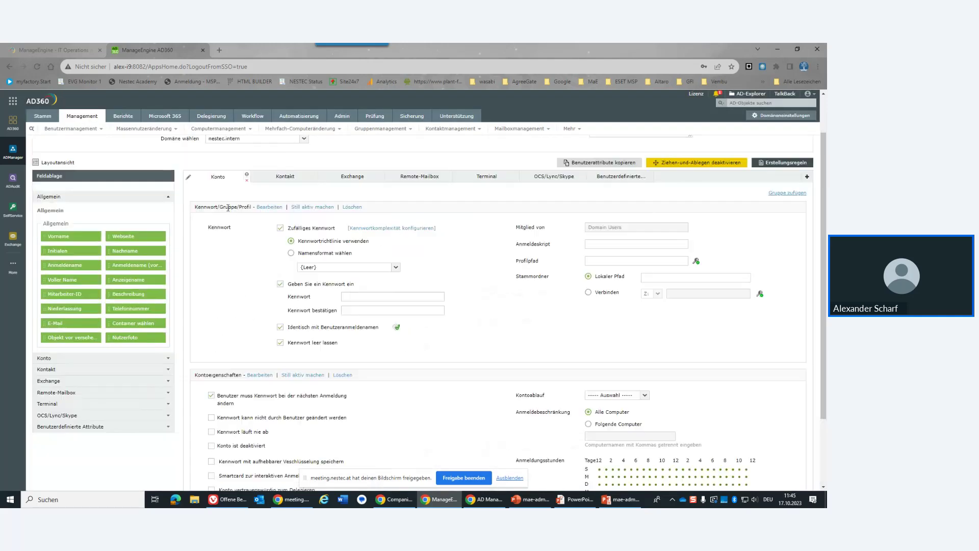
pyautogui.click(279, 179)
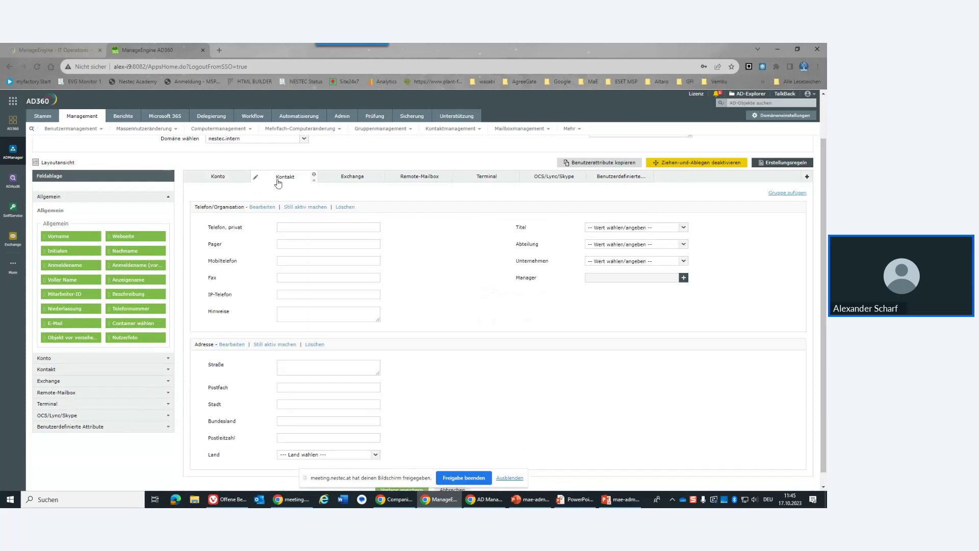
# Step: Compare the template's Exchange settings for mail-enabled and mailbox-enabled users, and choose "Mailbox-befähigter Benutzer"
pyautogui.click(353, 179)
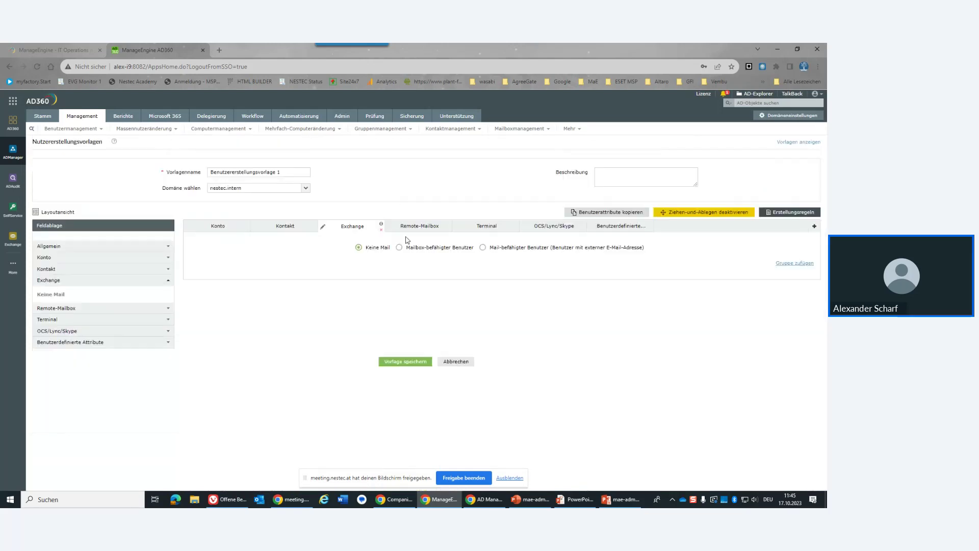
pyautogui.click(400, 247)
pyautogui.click(484, 248)
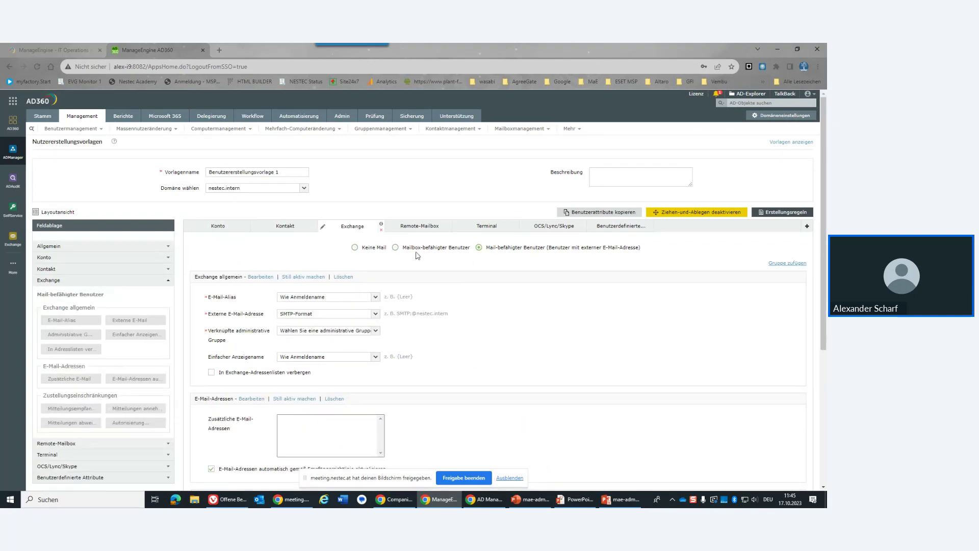
pyautogui.scroll(-5, 490, 390)
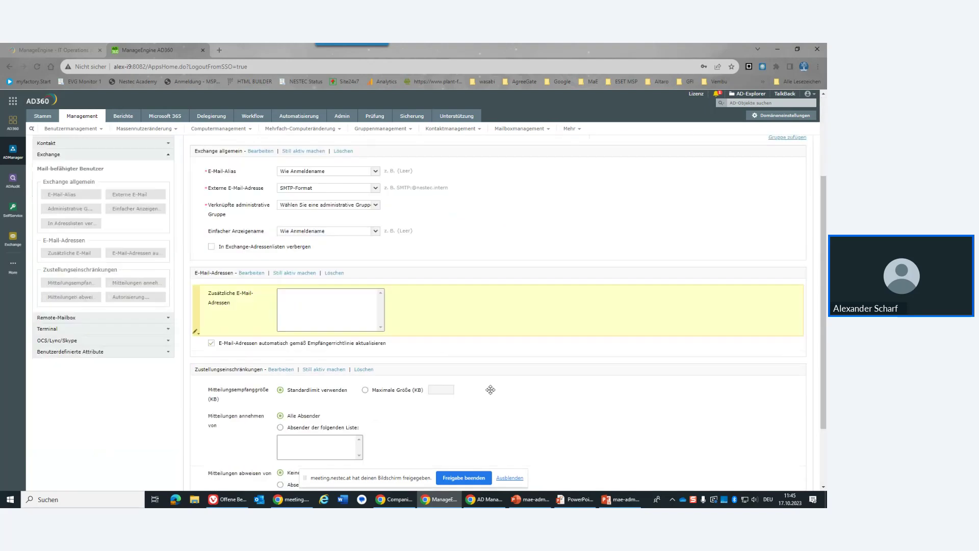
pyautogui.scroll(5, 488, 393)
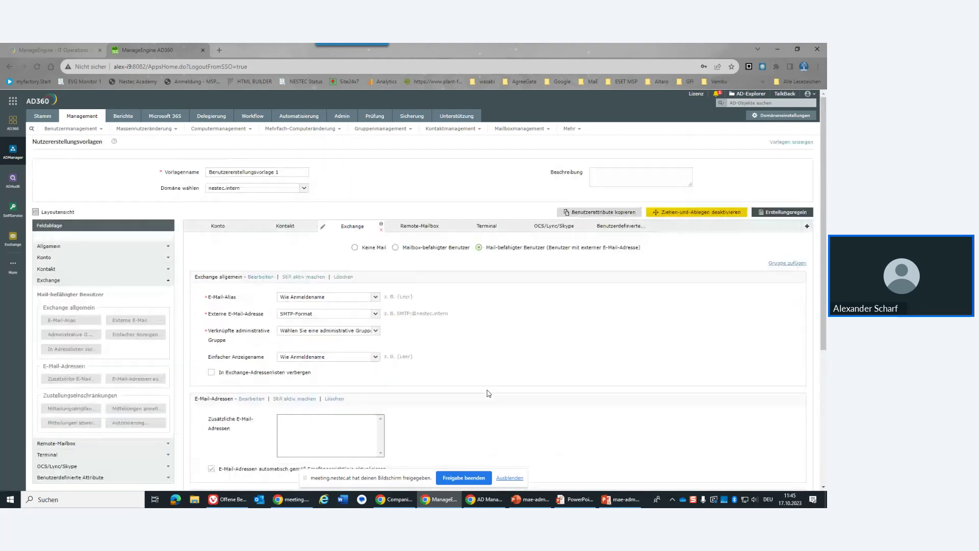
pyautogui.click(395, 248)
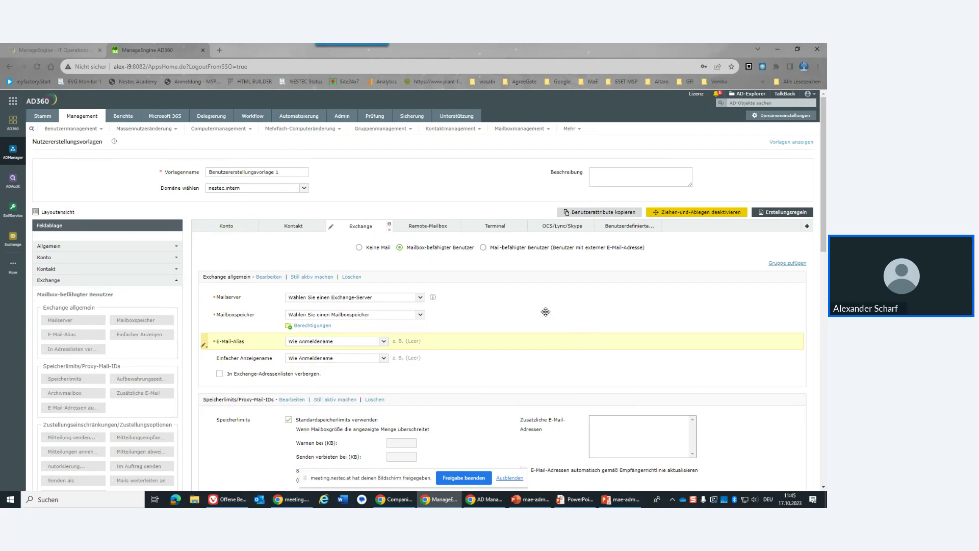
# Step: Leave the user creation template without saving it and return to the ADManager Plus dashboard
pyautogui.click(250, 171)
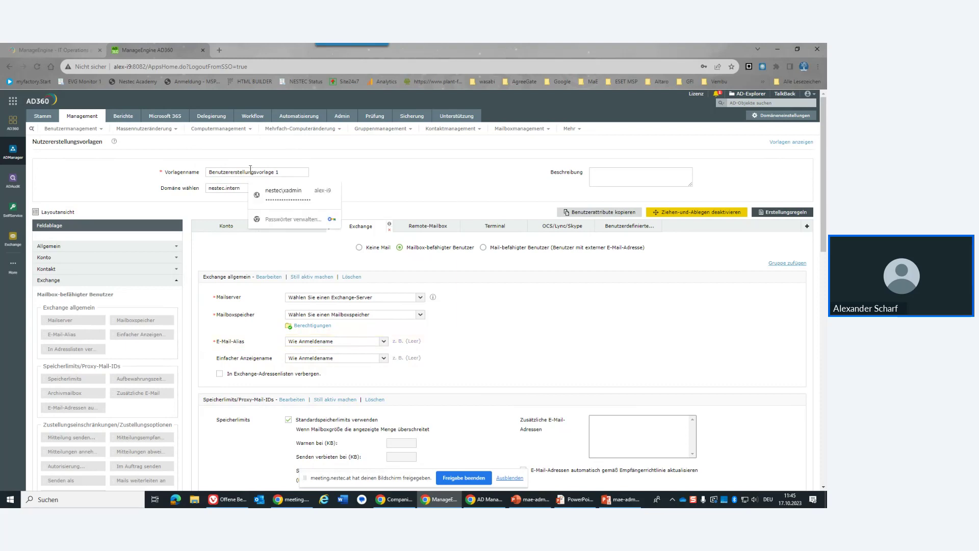
pyautogui.hotkey('ctrl', 'a')
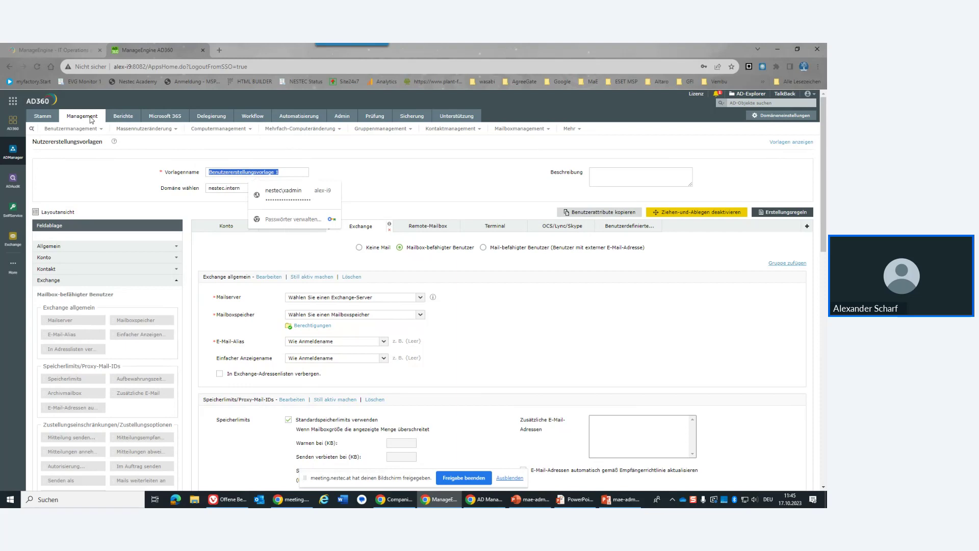
pyautogui.click(45, 121)
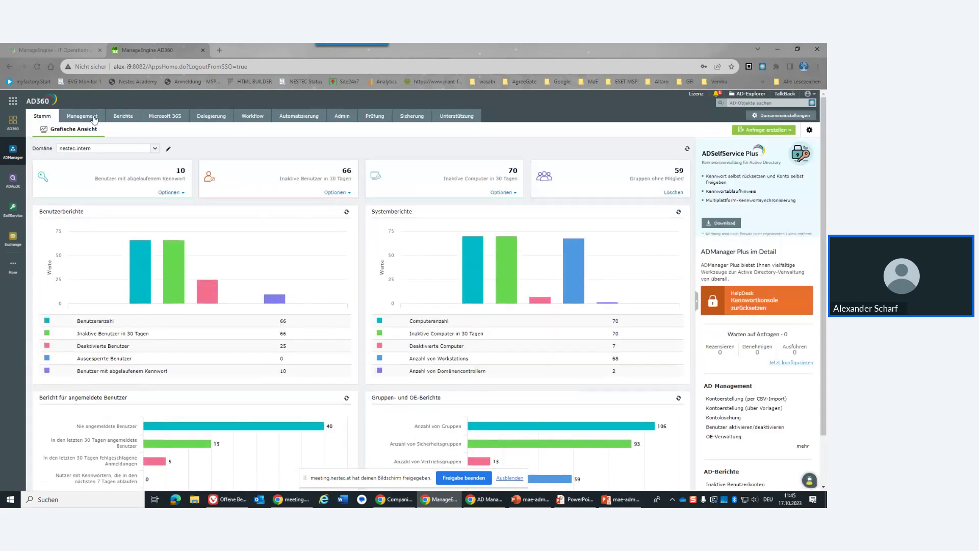
# Step: View the Benutzermanagement functions, and start adding a new helpdesk technician under Delegierung
pyautogui.click(93, 118)
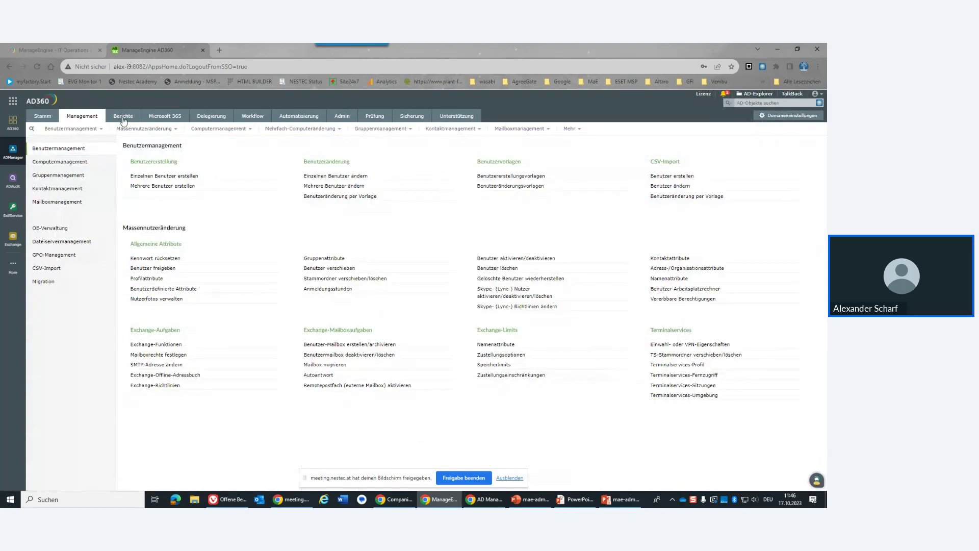
pyautogui.click(210, 120)
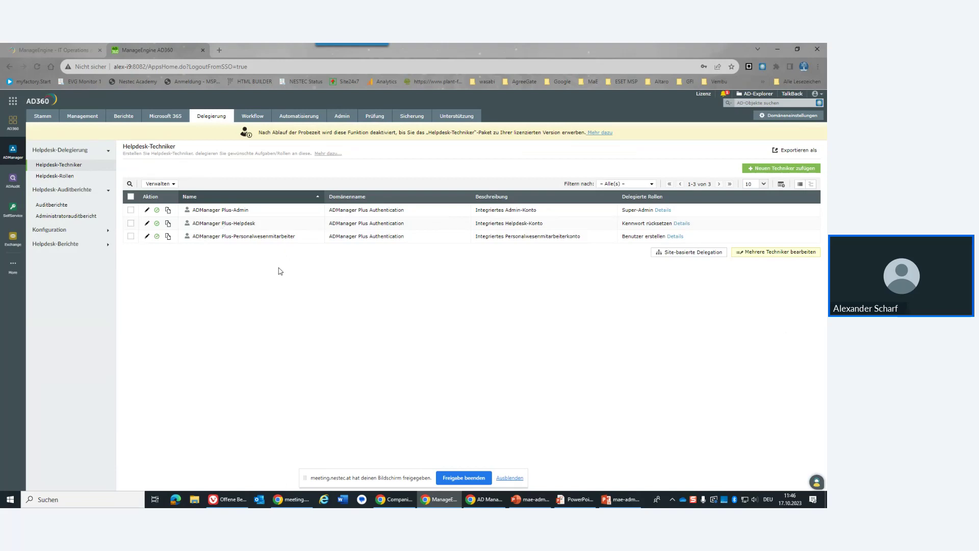
pyautogui.click(765, 169)
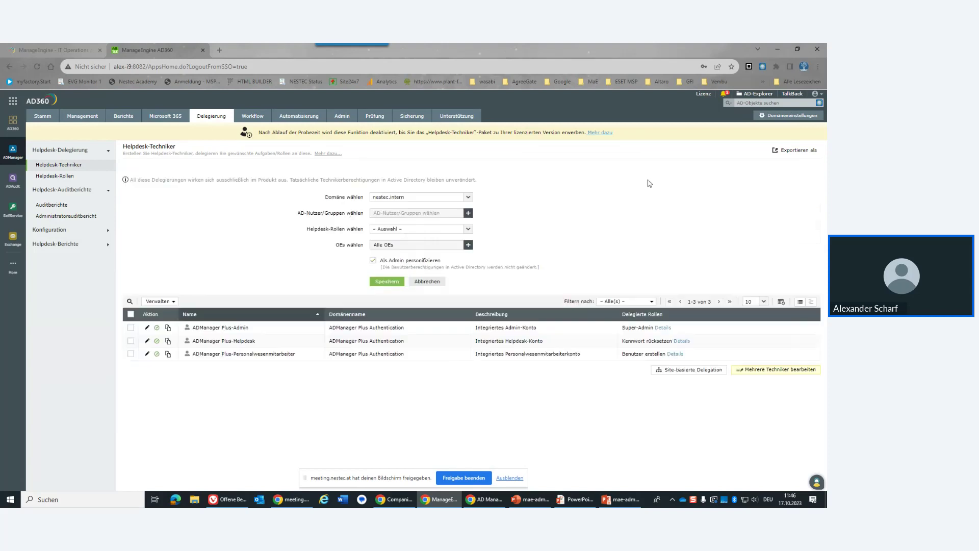
# Step: Review the selectable helpdesk roles for the new technician and choose "Benutzer erstellen"
pyautogui.click(423, 229)
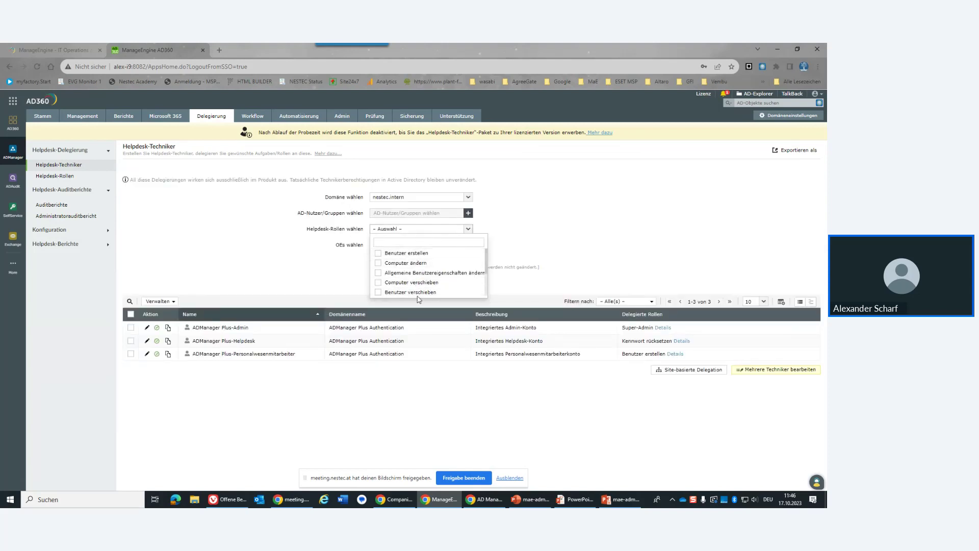
pyautogui.scroll(-3, 418, 291)
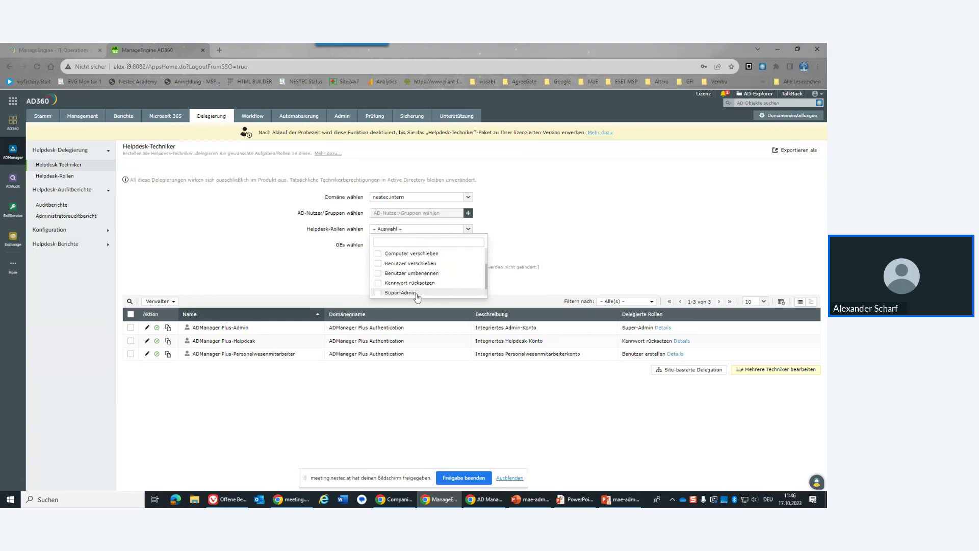
pyautogui.scroll(2, 431, 273)
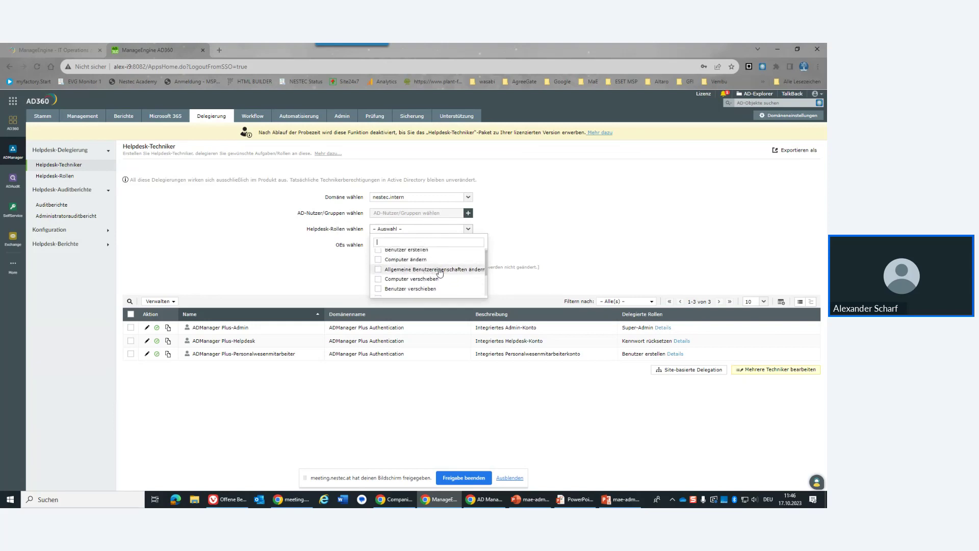
pyautogui.scroll(1, 440, 275)
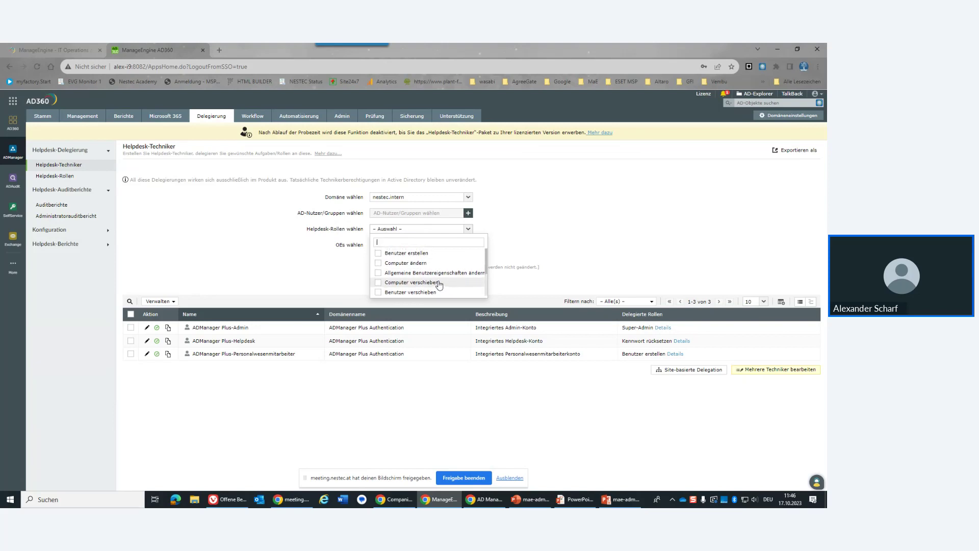
pyautogui.click(379, 253)
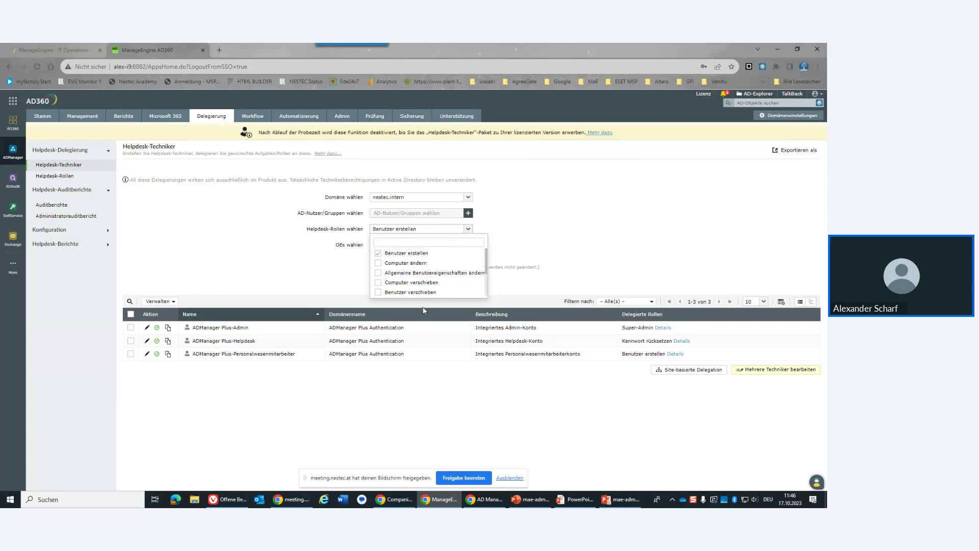
pyautogui.scroll(-1, 434, 291)
pyautogui.scroll(-3, 436, 288)
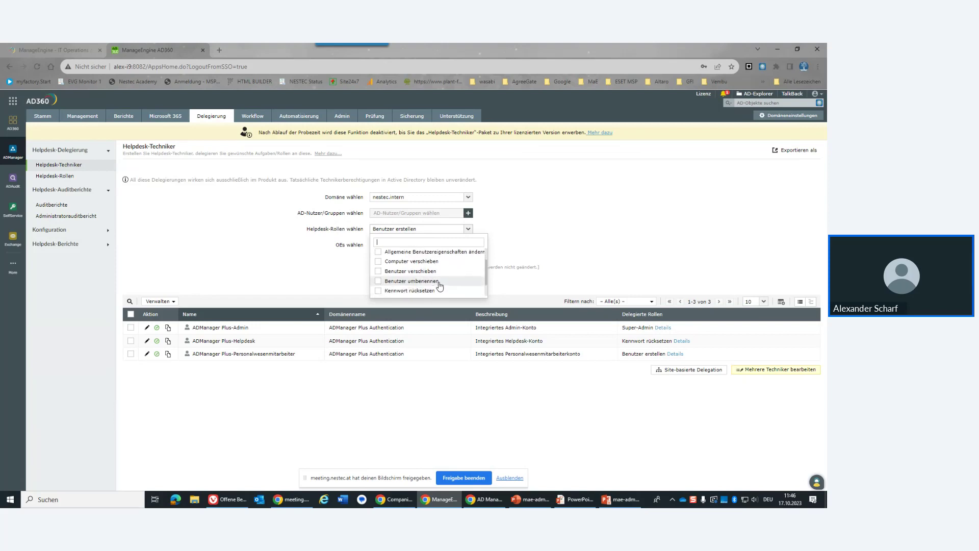
pyautogui.scroll(-3, 437, 286)
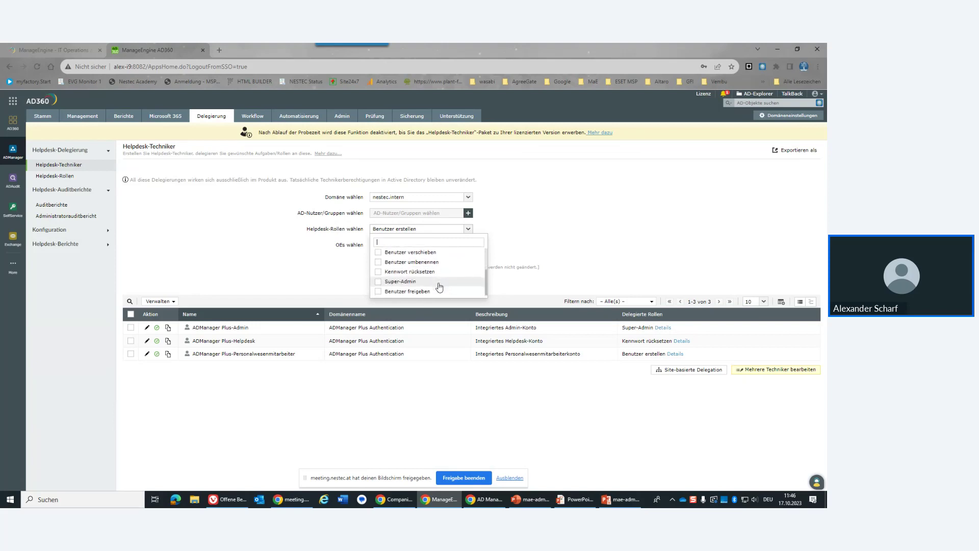
pyautogui.click(609, 245)
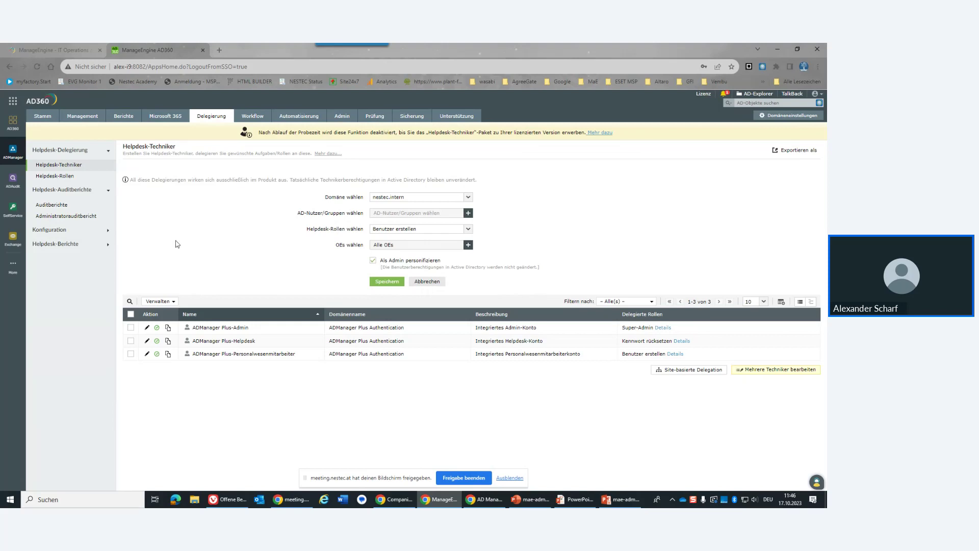
# Step: View the Geschäftlicher Workflow stages, open the Prüfer configuration, and return to the workflow page
pyautogui.click(256, 119)
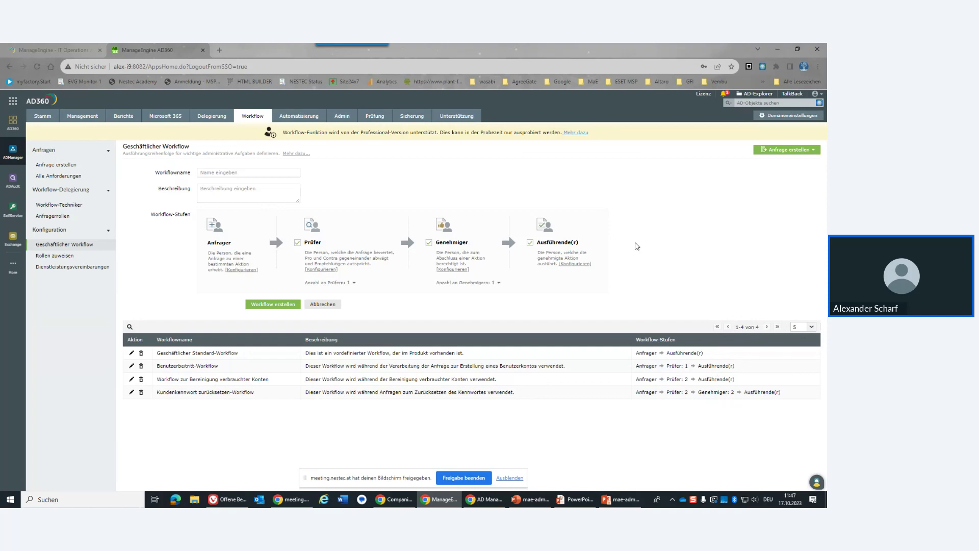
pyautogui.click(321, 269)
pyautogui.rightClick(273, 177)
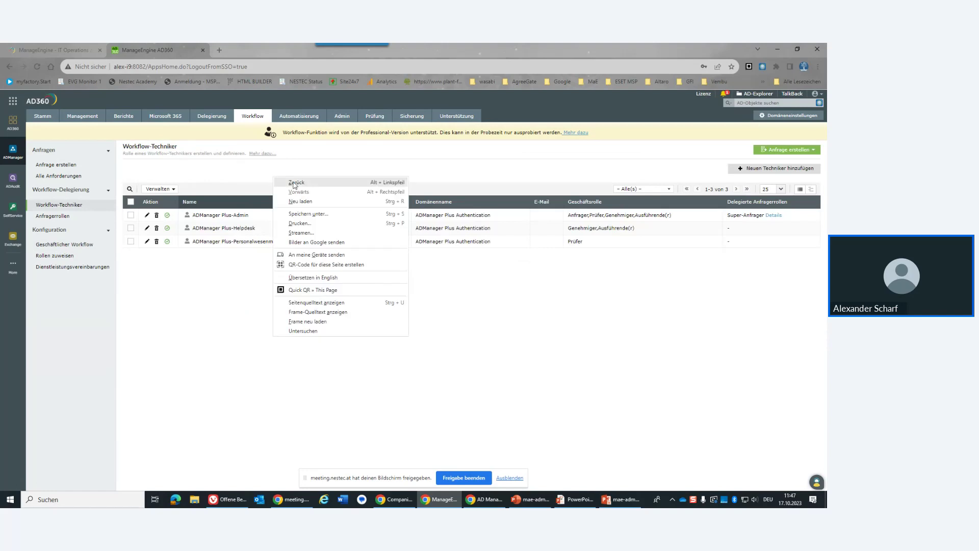
pyautogui.click(357, 183)
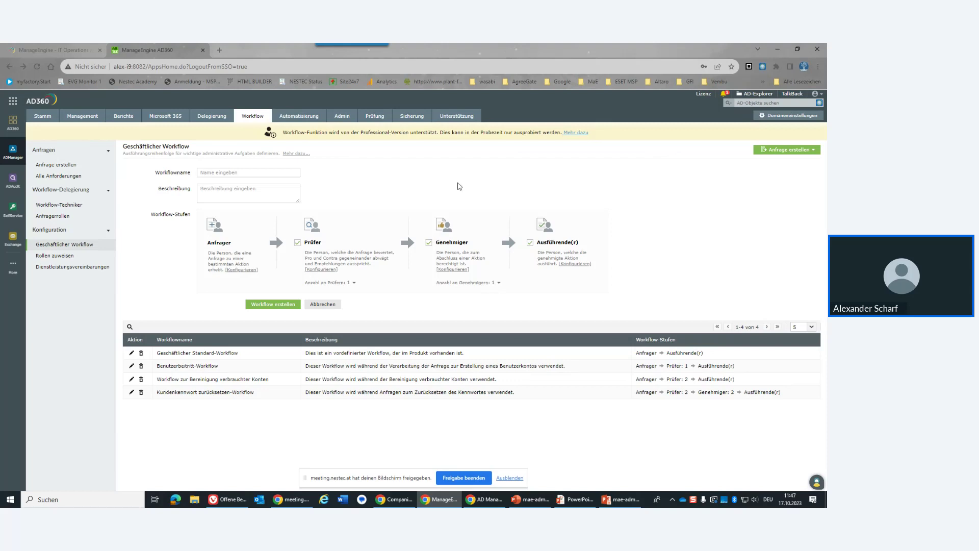
# Step: View ADManager Plus's automation overview, Prüfung dashboard and Sicherung area
pyautogui.click(299, 118)
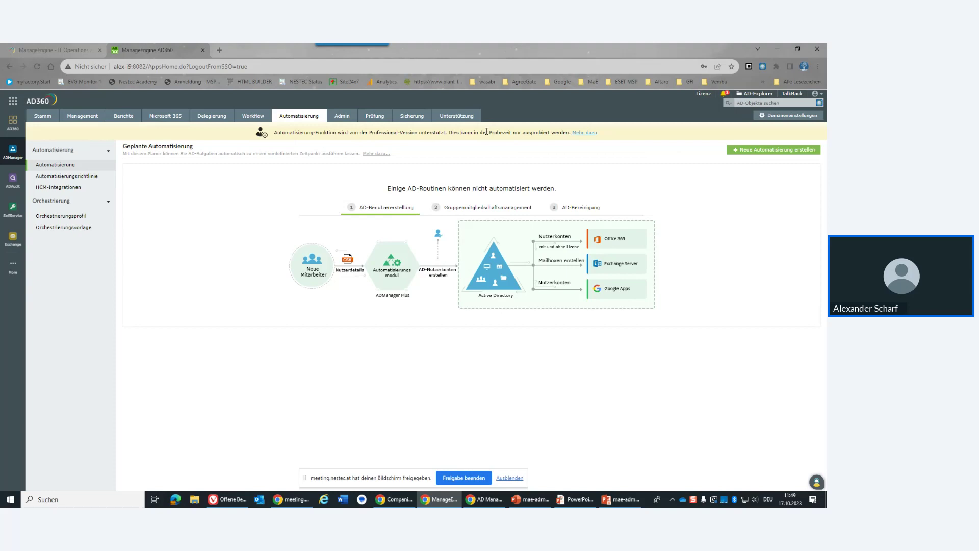
pyautogui.click(374, 117)
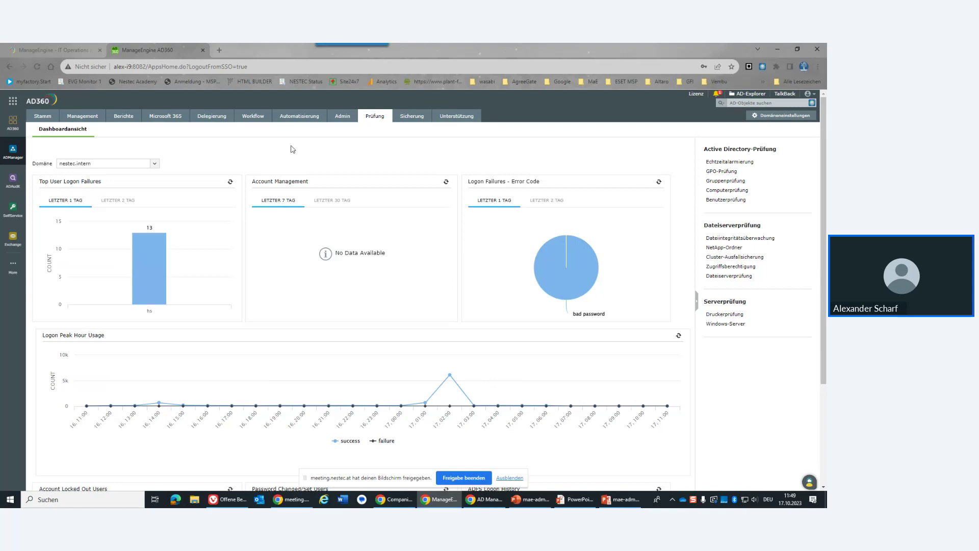
pyautogui.click(413, 119)
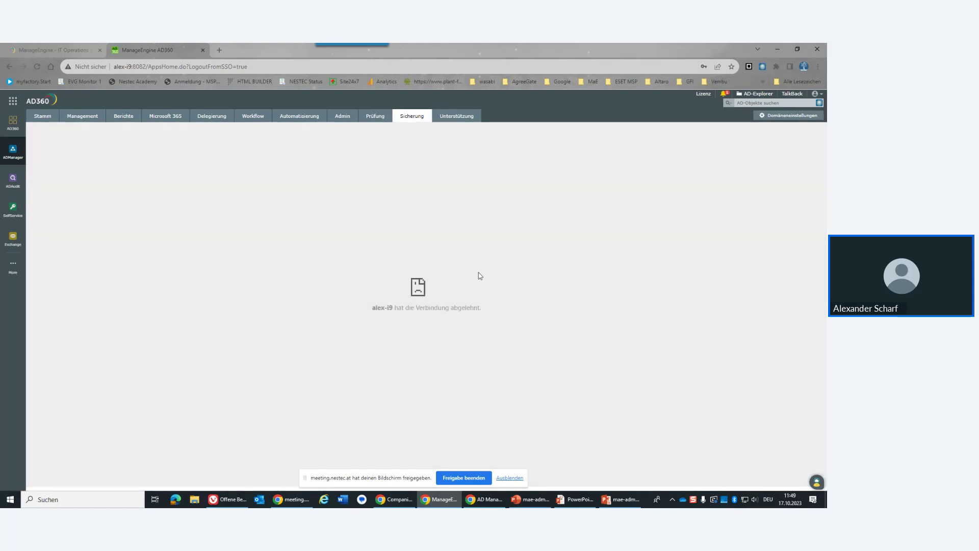
pyautogui.click(417, 117)
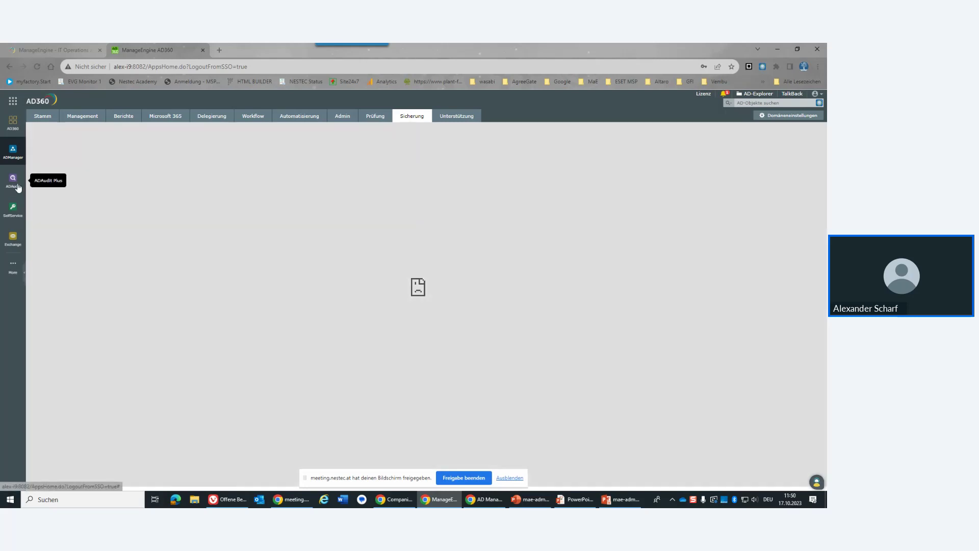
# Step: Switch to ADAudit Plus and examine the active alerts with Attention severity
pyautogui.click(13, 179)
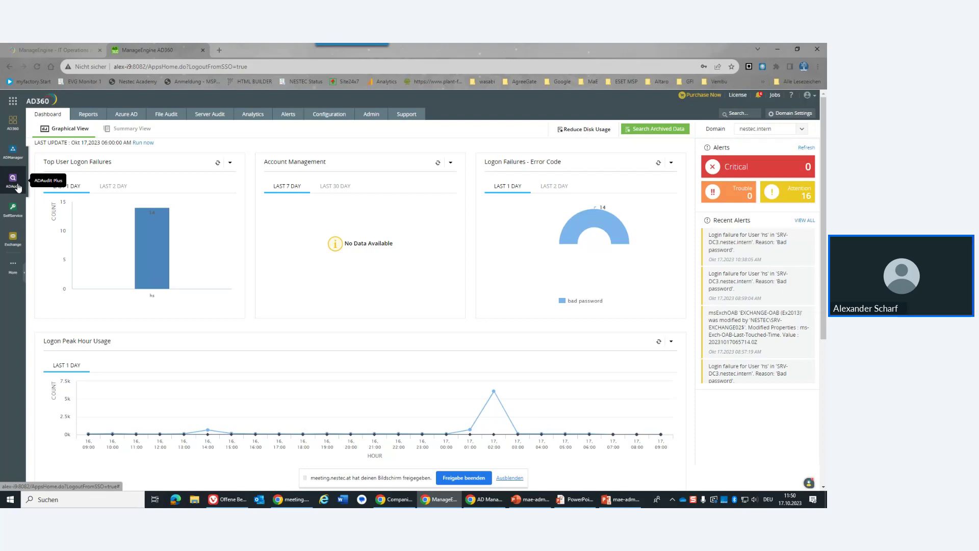
pyautogui.hotkey('alt', 'Tab')
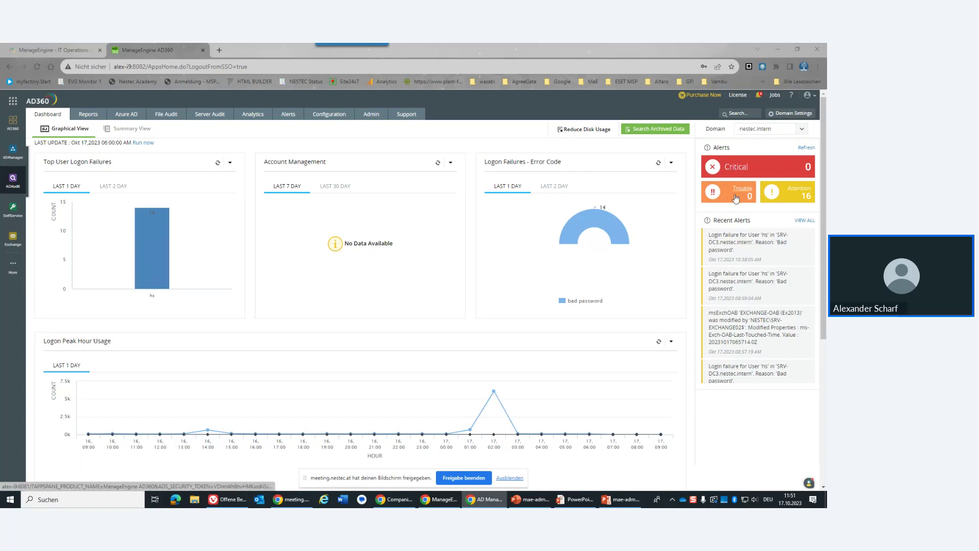
pyautogui.click(791, 197)
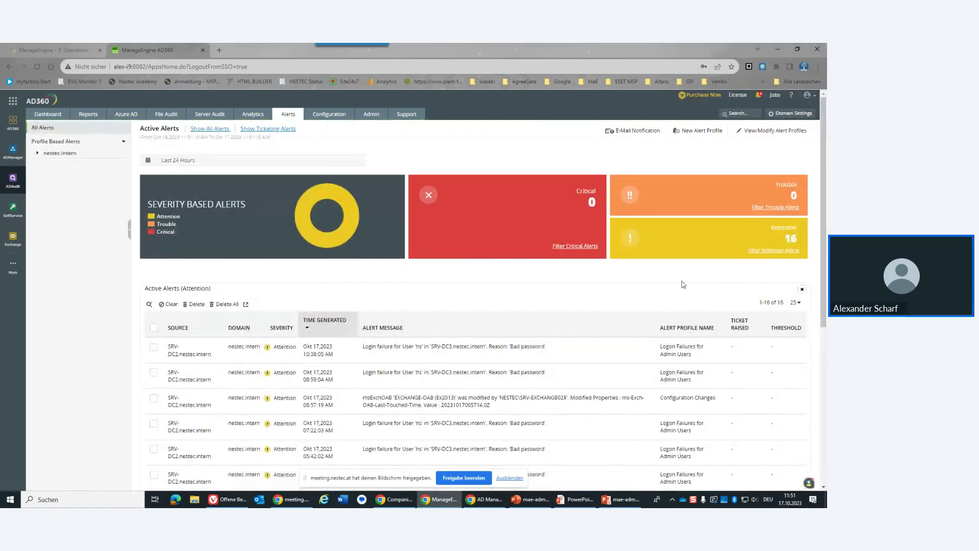
pyautogui.scroll(-2, 602, 301)
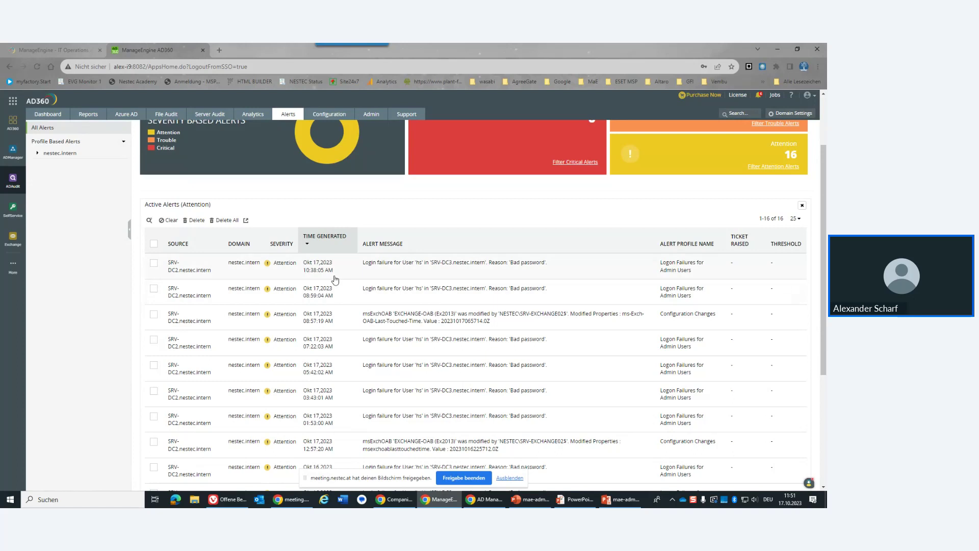
pyautogui.scroll(-1, 583, 328)
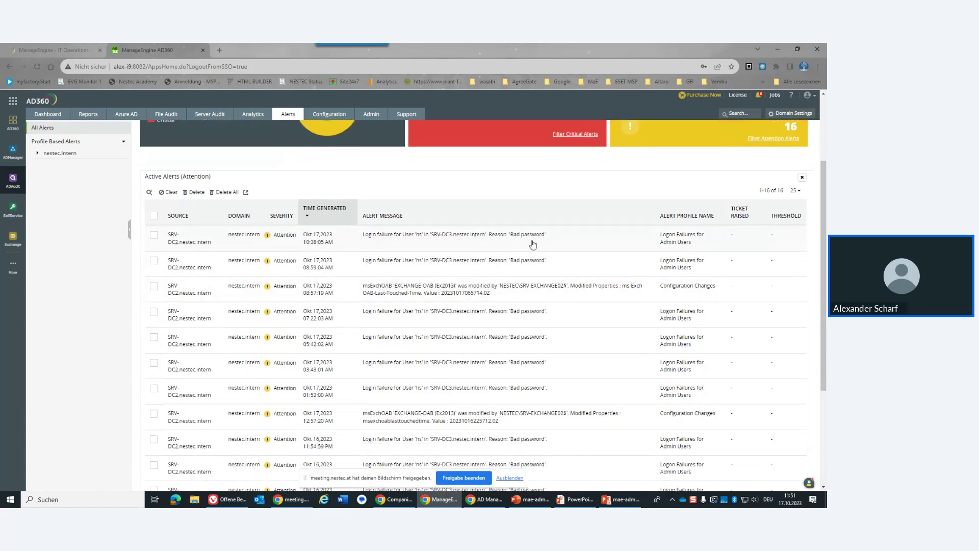
pyautogui.scroll(-2, 532, 245)
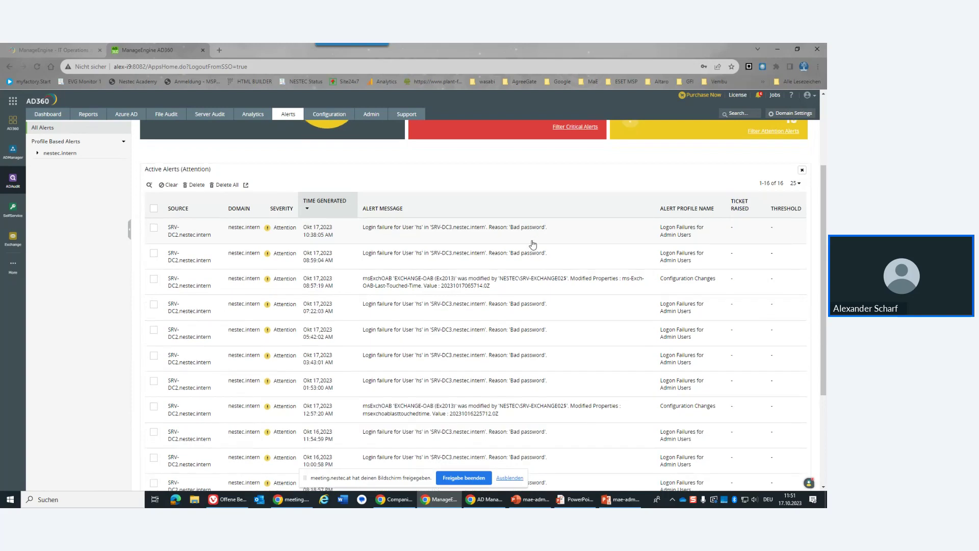
pyautogui.scroll(5, 532, 245)
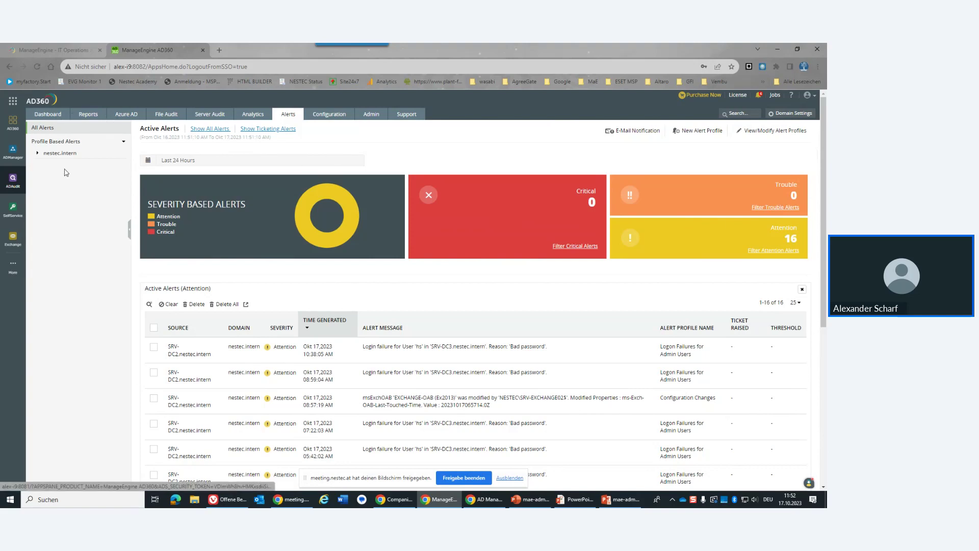
# Step: Examine the Logon Failures report and the available user logon reports
pyautogui.click(92, 119)
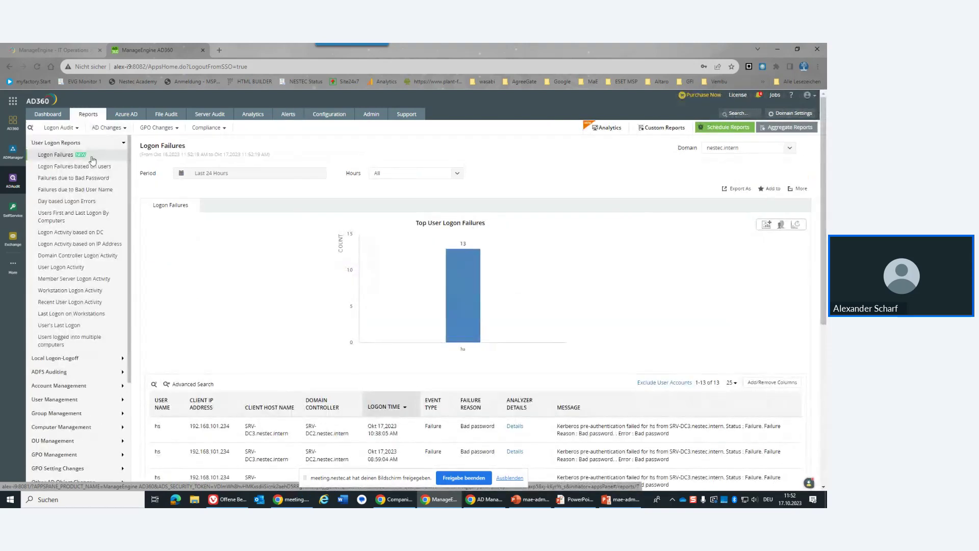
pyautogui.scroll(-5, 284, 364)
pyautogui.scroll(5, 284, 364)
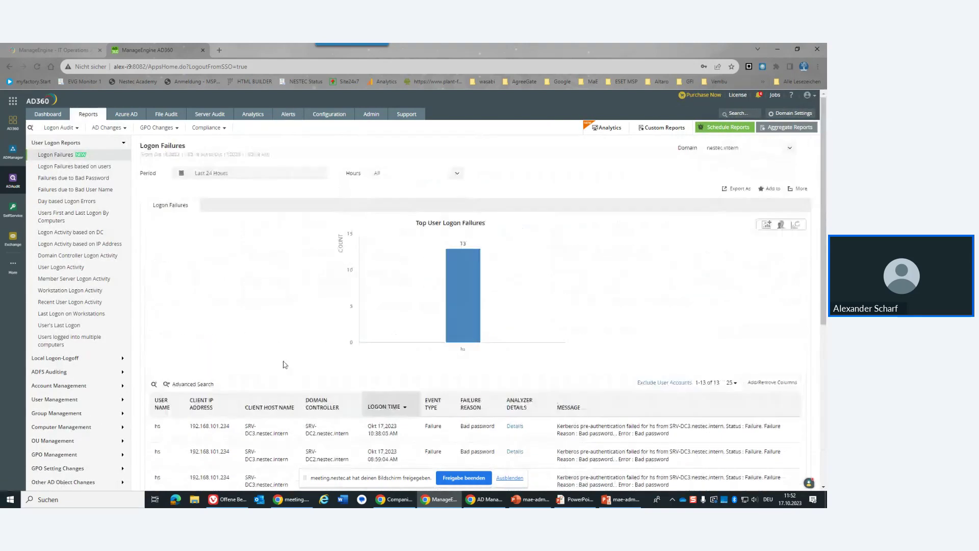
pyautogui.scroll(-1, 317, 418)
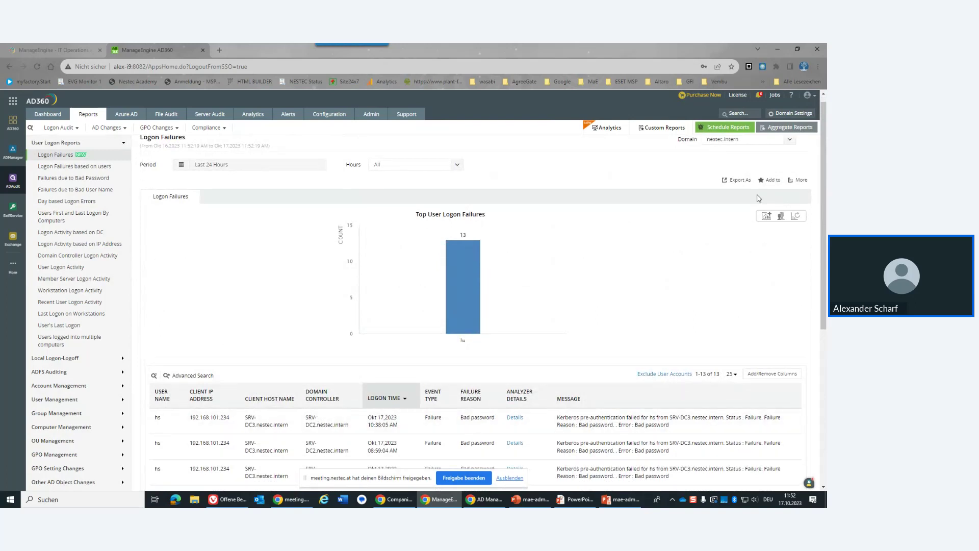
pyautogui.scroll(1, 678, 329)
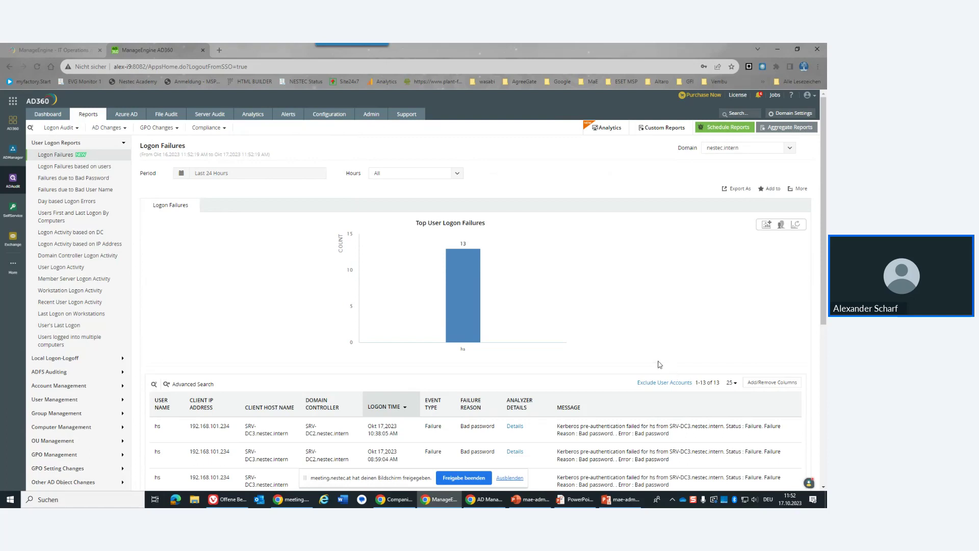
# Step: View the Analytics summary of all anomalies and the risk assessment reports
pyautogui.click(607, 131)
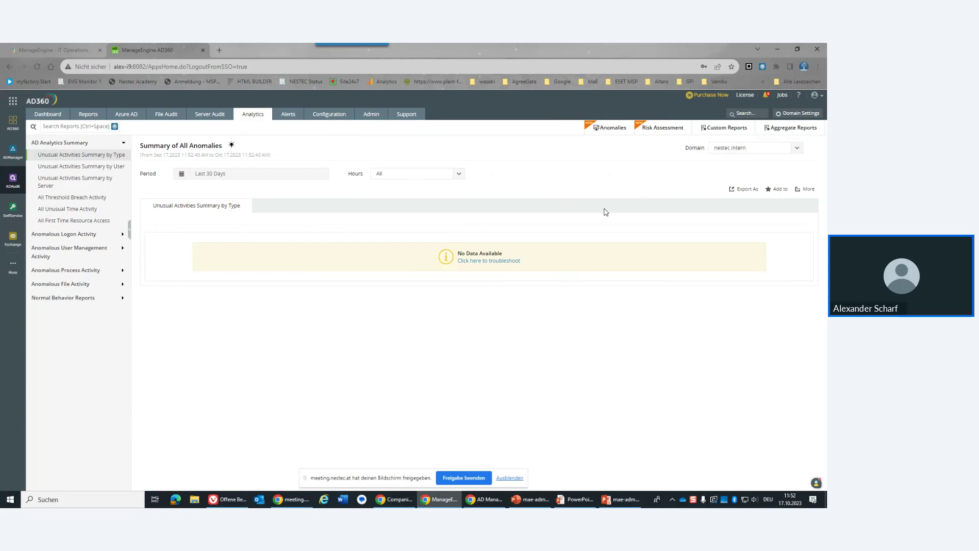
pyautogui.click(665, 130)
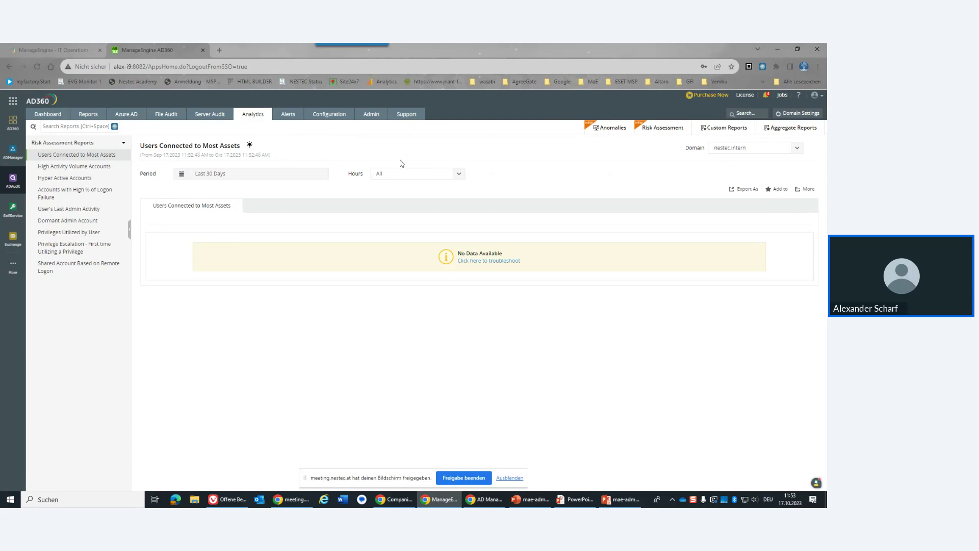
# Step: View the Azure AD Cloud Directory configuration, and browse File Audit's supported server types and report categories
pyautogui.click(130, 116)
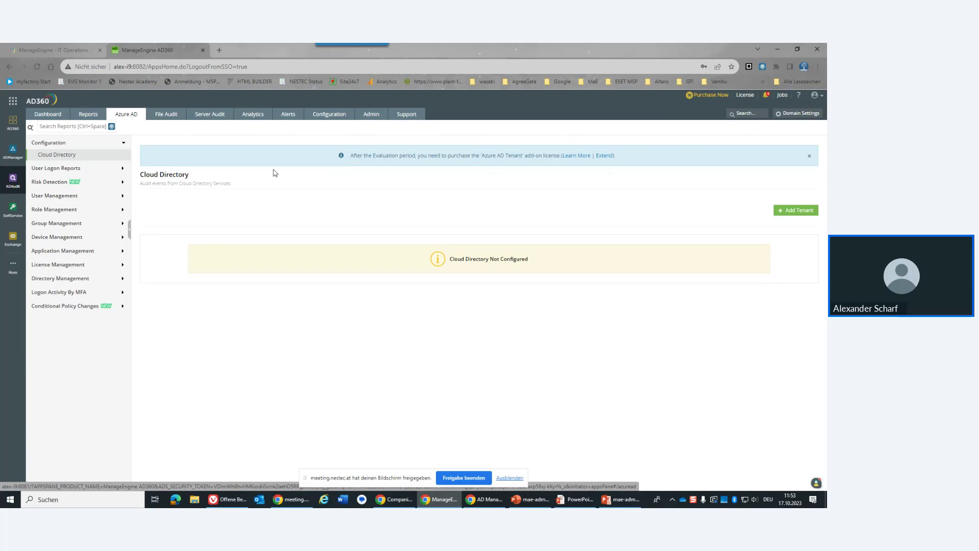
pyautogui.click(164, 120)
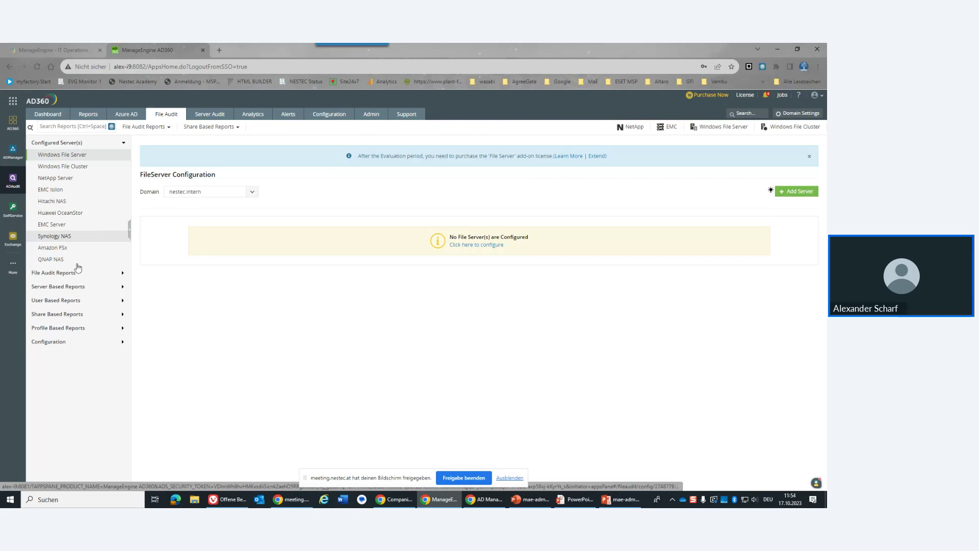
pyautogui.click(86, 301)
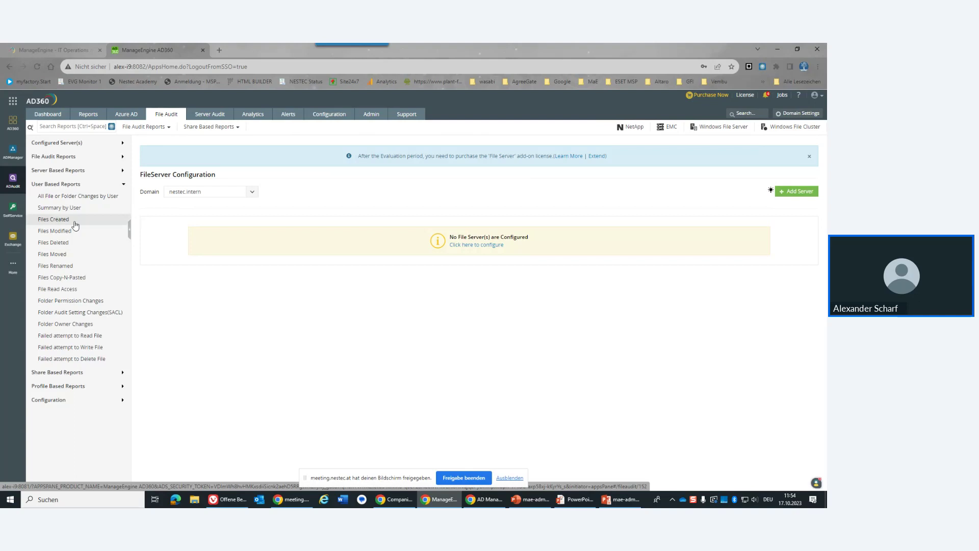
pyautogui.click(75, 219)
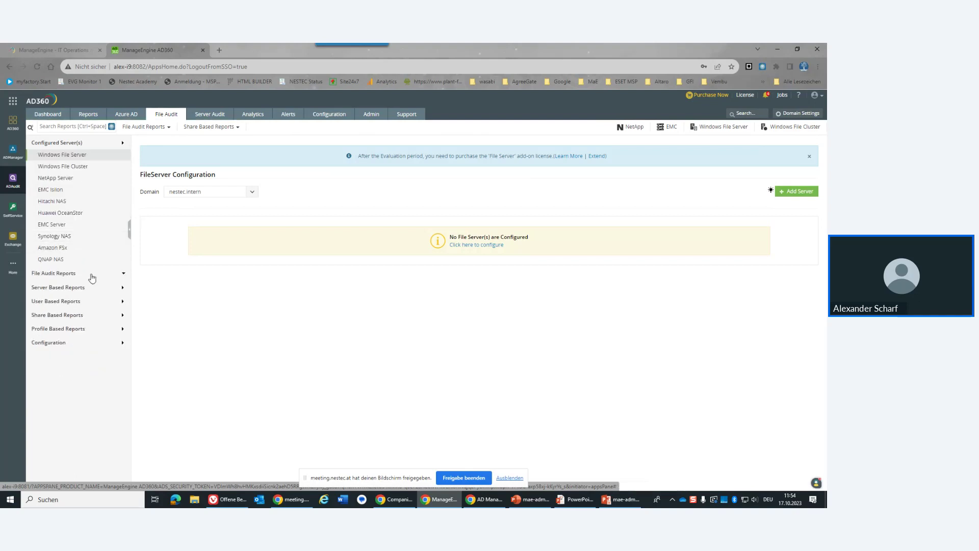
# Step: Browse the file audit, file integrity and USB storage report categories, and return to the ADAudit Plus dashboard via the anomalies summary
pyautogui.click(91, 275)
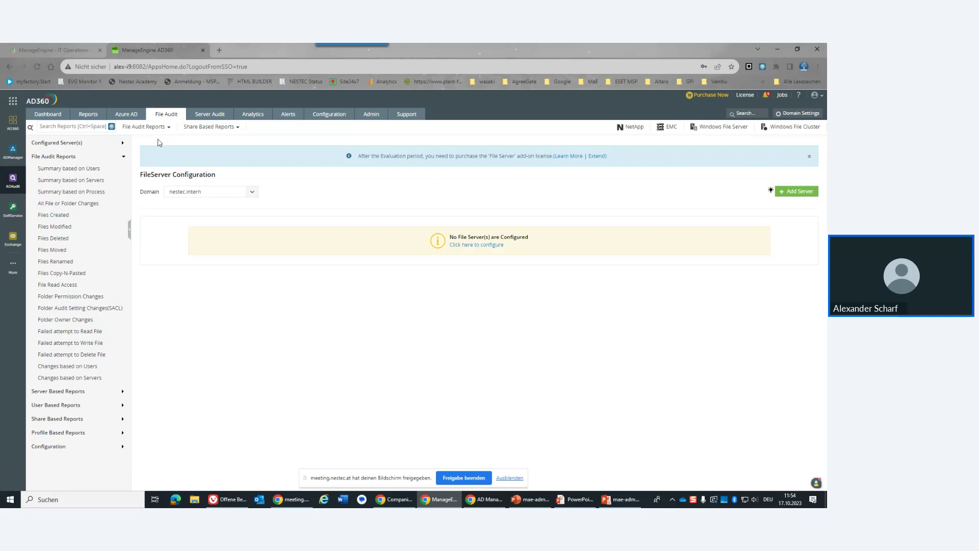
pyautogui.click(208, 114)
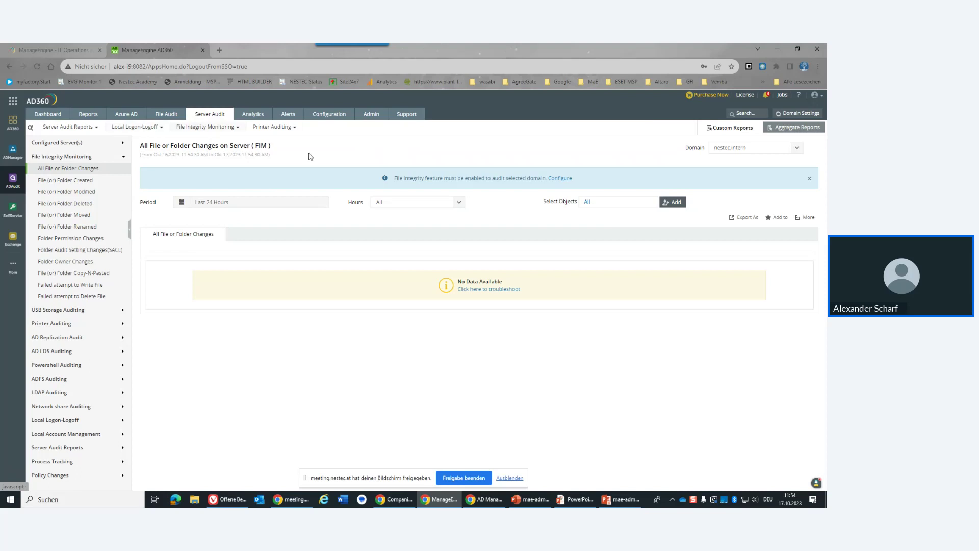
pyautogui.click(74, 311)
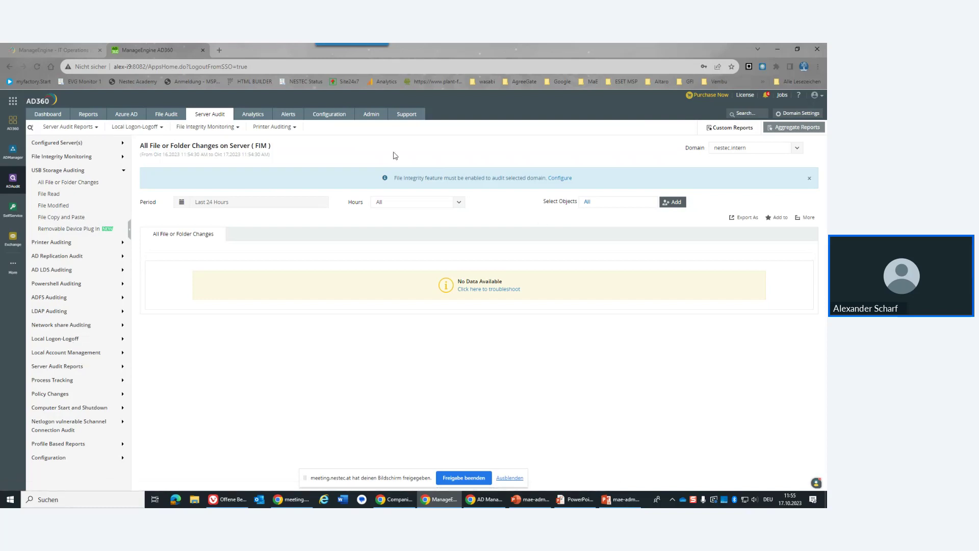
pyautogui.click(252, 113)
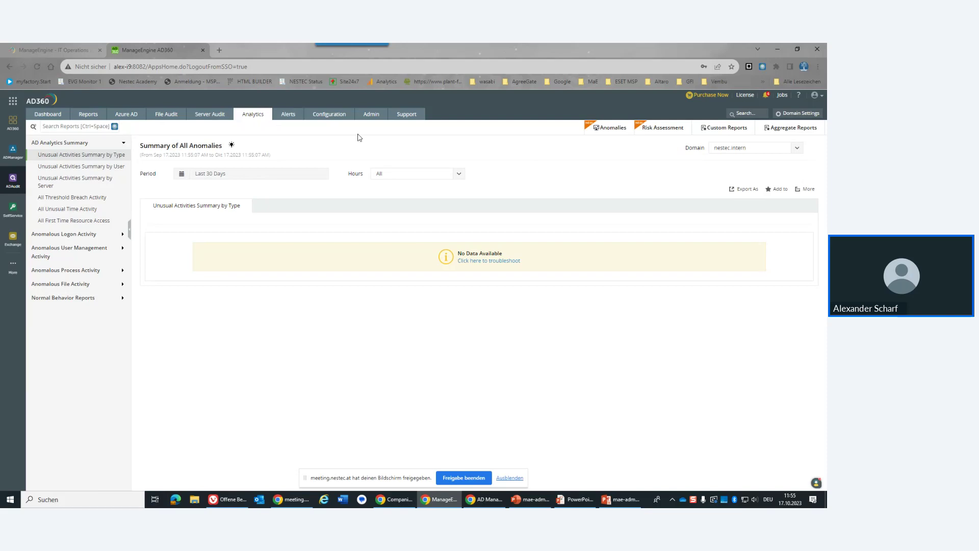
pyautogui.click(41, 117)
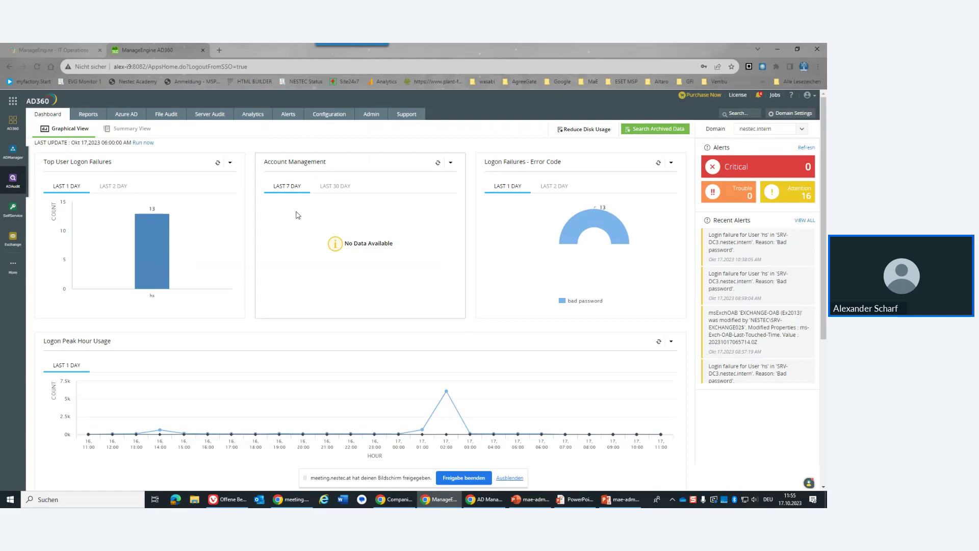
# Step: Switch to ADSelfService Plus and open its self-service policy configuration, reloading AD360 if the configuration page does not load
pyautogui.click(13, 208)
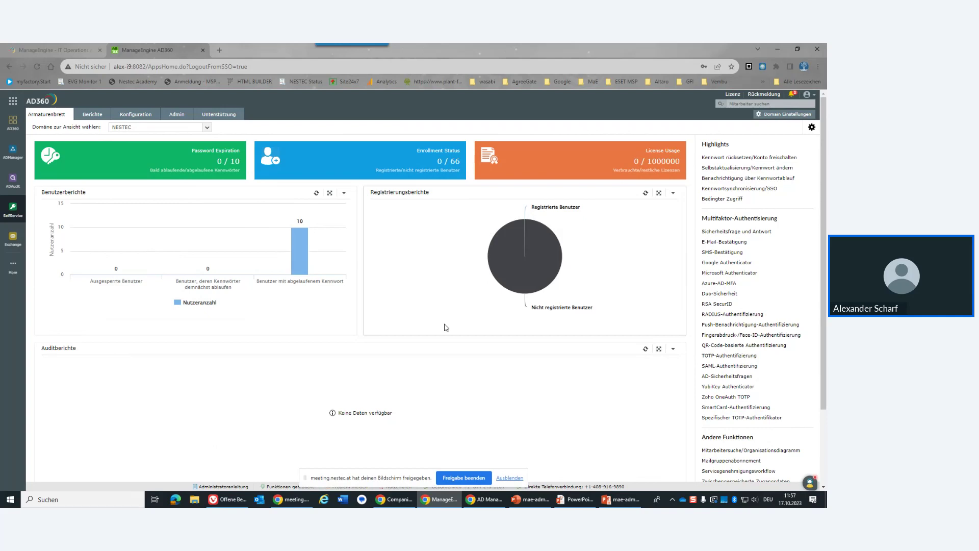
pyautogui.click(136, 116)
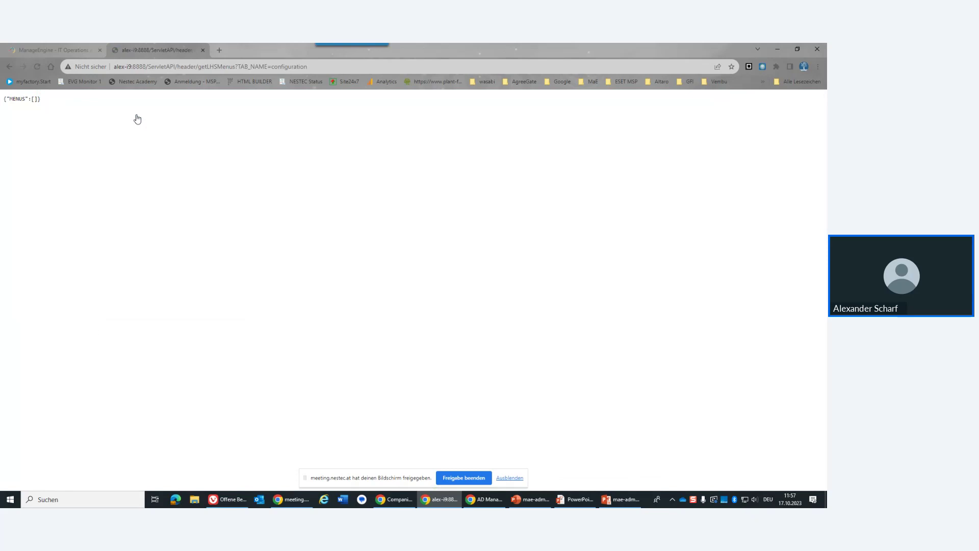
pyautogui.rightClick(46, 115)
pyautogui.click(87, 122)
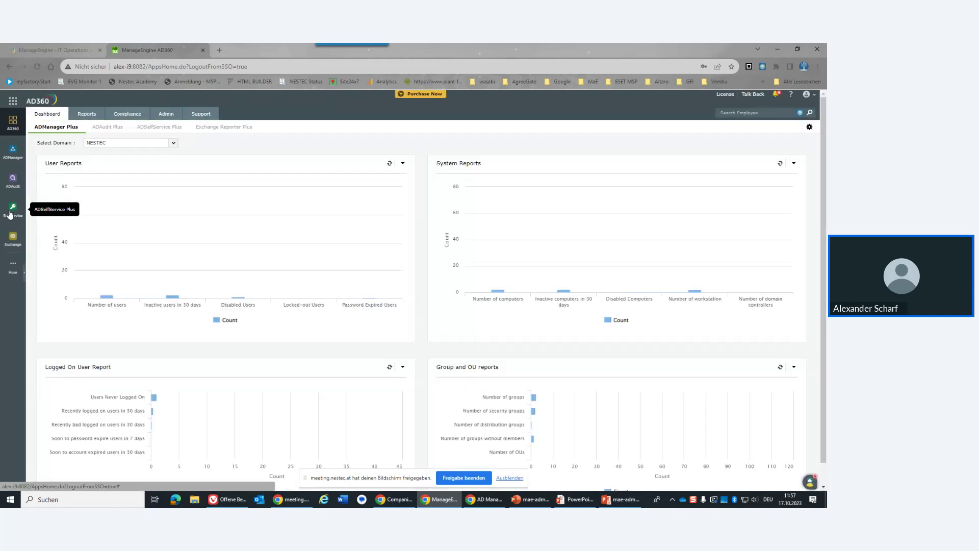
pyautogui.click(10, 213)
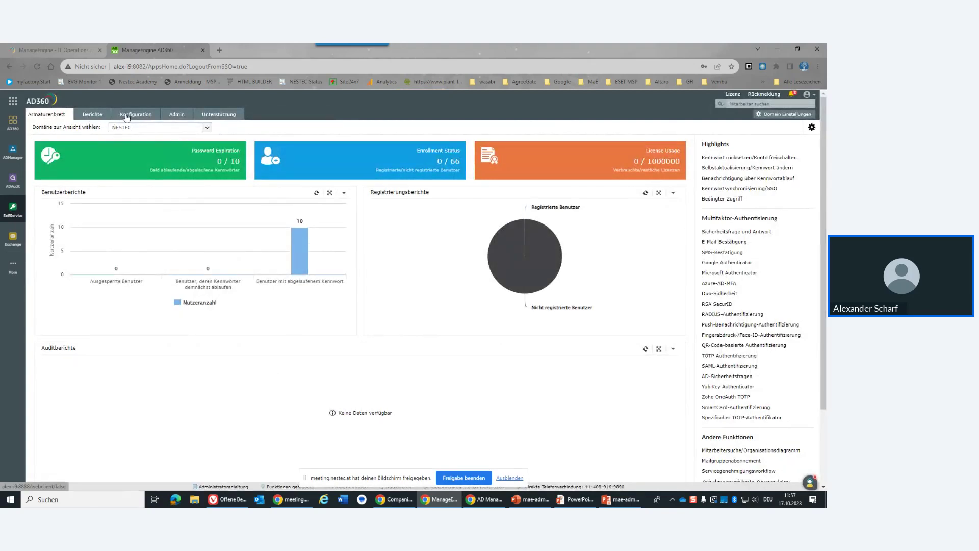
pyautogui.click(127, 116)
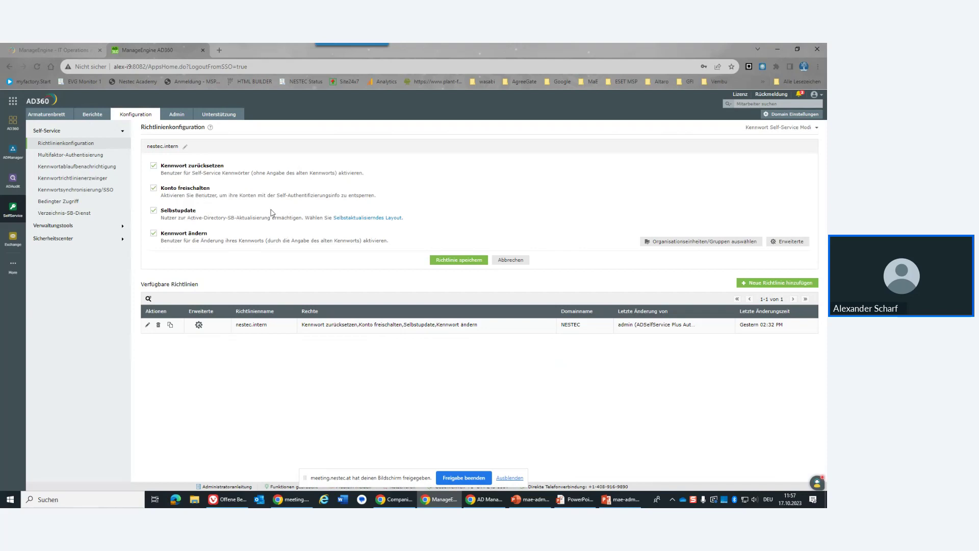
# Step: Check the self-update layout choices for the nestec.intern policy and go to the layout management page, leaving the policy page
pyautogui.click(359, 218)
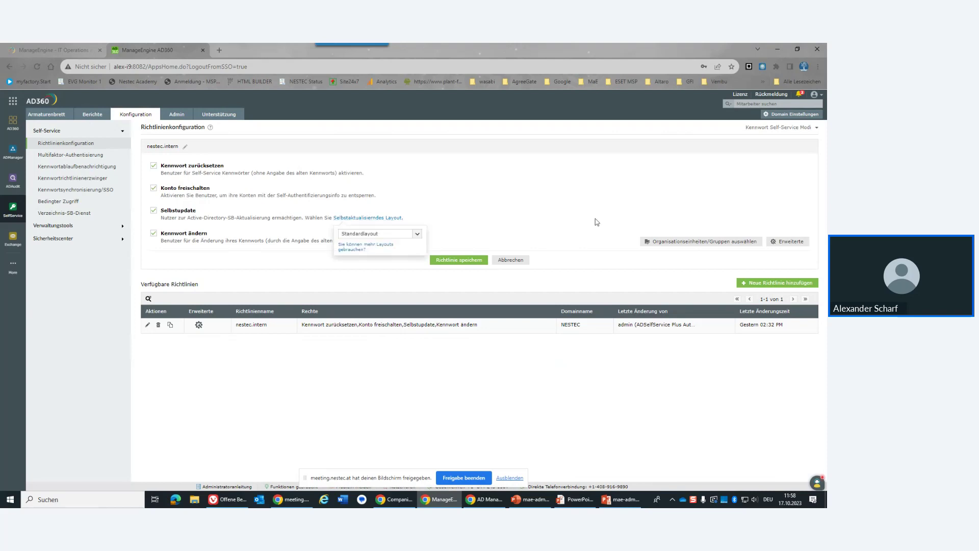
pyautogui.click(403, 235)
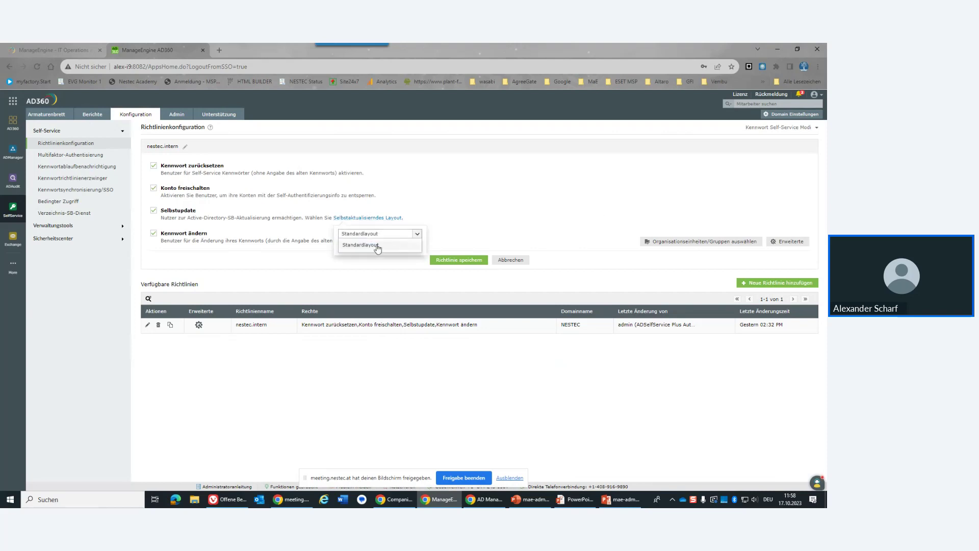
pyautogui.click(378, 246)
pyautogui.click(378, 248)
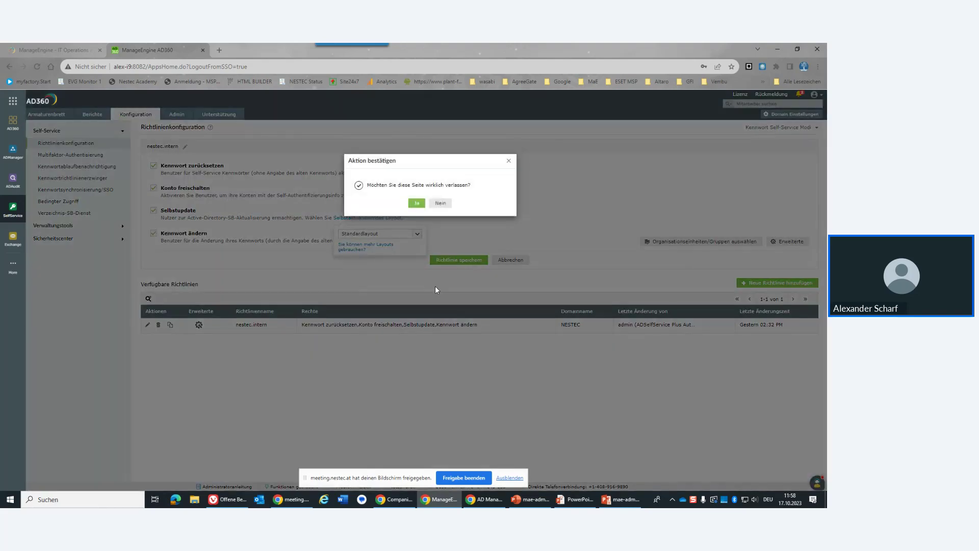
pyautogui.click(417, 203)
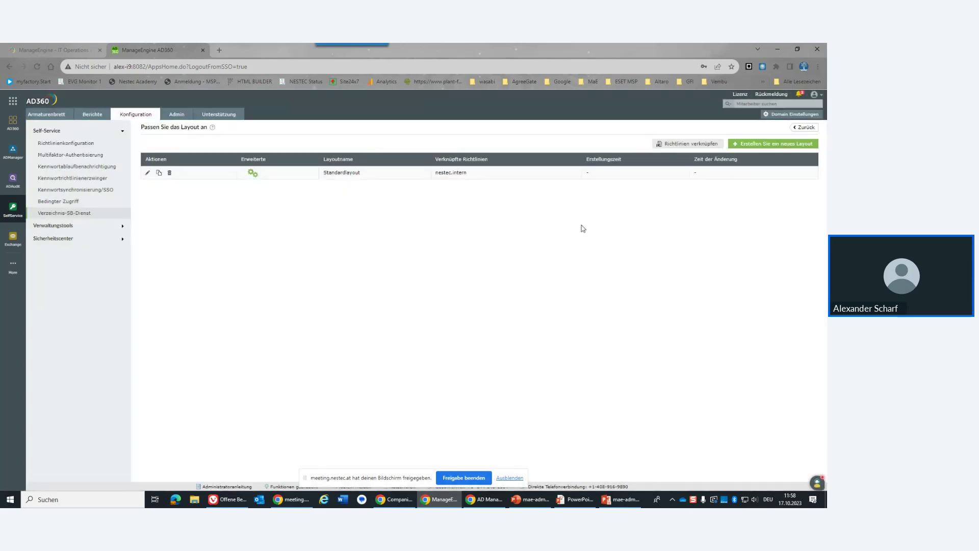
# Step: Examine the advanced settings of Standardlayout, including the user sidebar and photo update options, and close them without saving
pyautogui.click(253, 174)
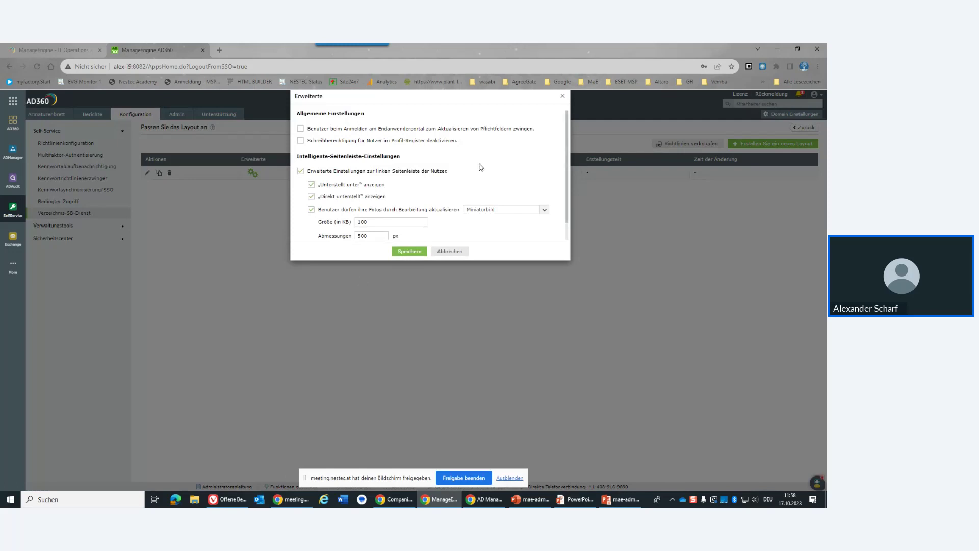
pyautogui.scroll(-1, 481, 167)
pyautogui.scroll(1, 480, 166)
pyautogui.scroll(-1, 481, 167)
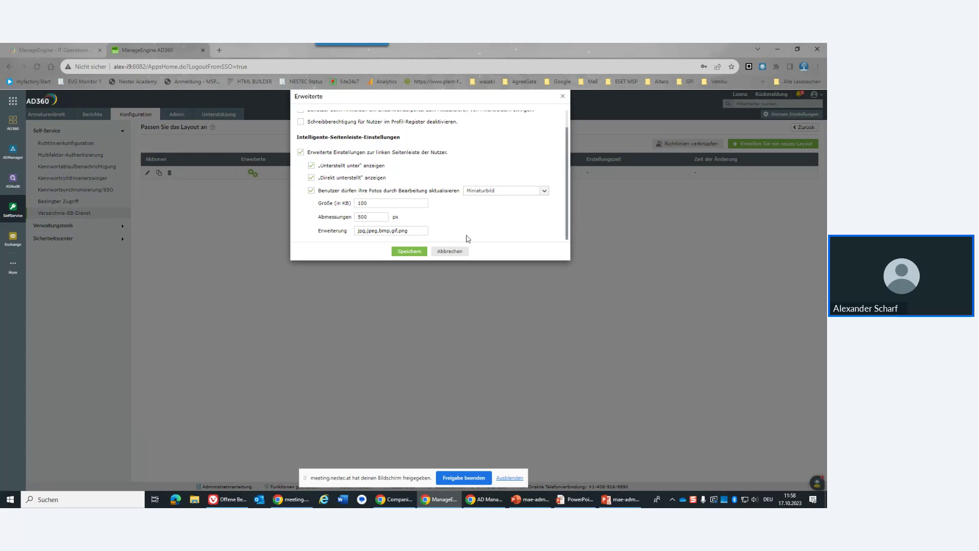
pyautogui.scroll(1, 352, 200)
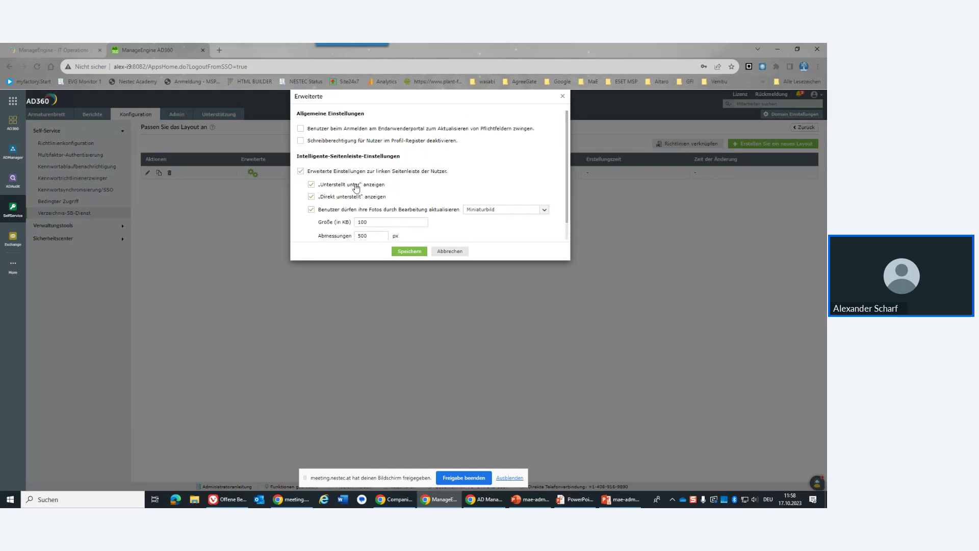
pyautogui.click(405, 141)
pyautogui.click(405, 141)
pyautogui.click(449, 251)
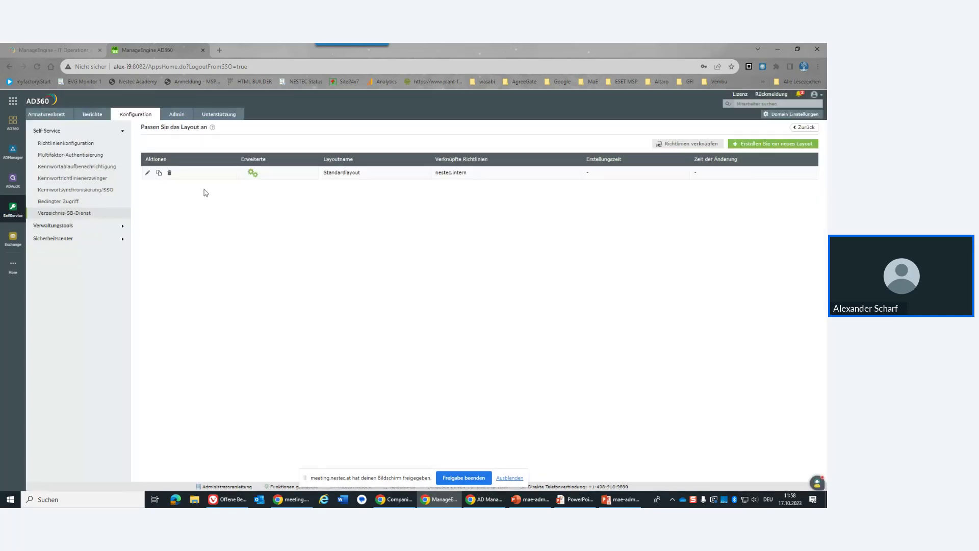
# Step: Edit Standardlayout and delete the Pager field from its Kontakt group
pyautogui.click(148, 174)
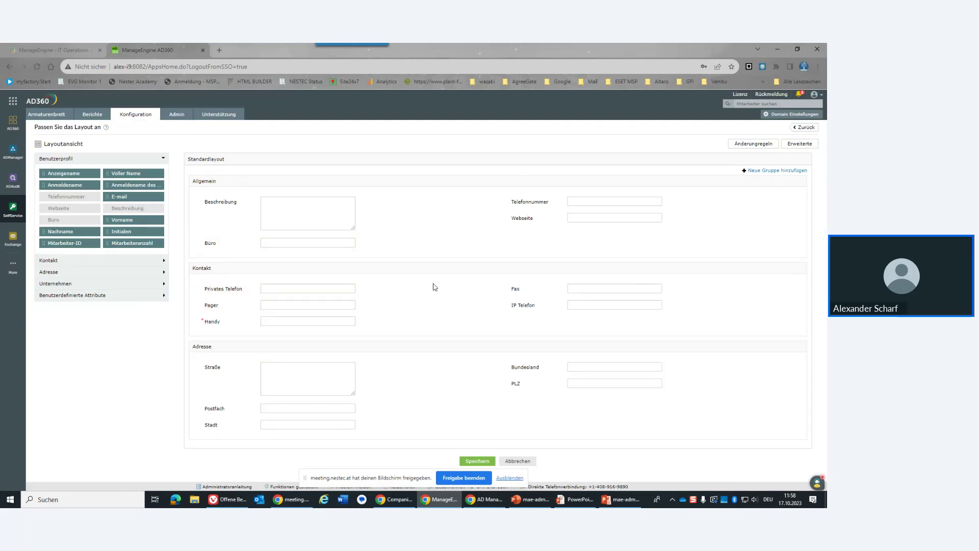
pyautogui.click(195, 308)
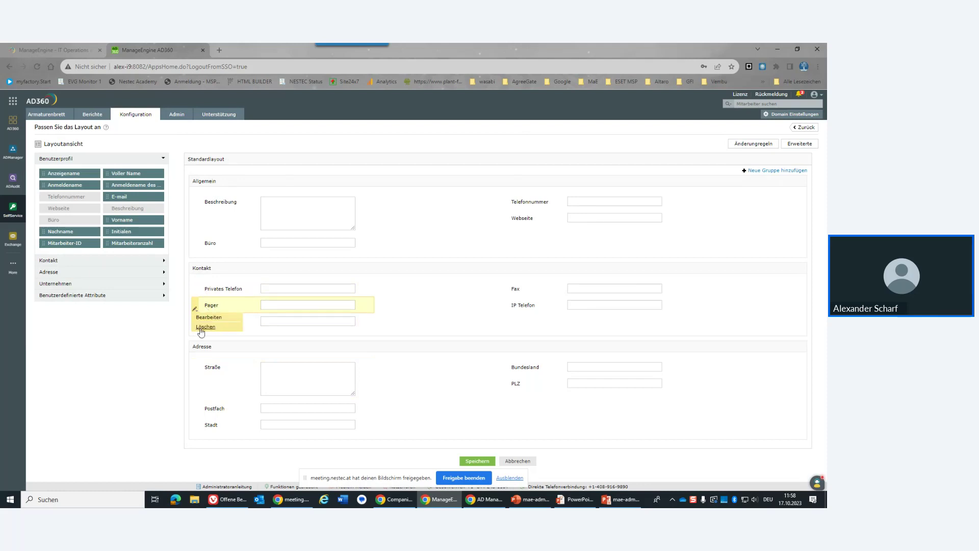
pyautogui.click(202, 333)
pyautogui.click(417, 223)
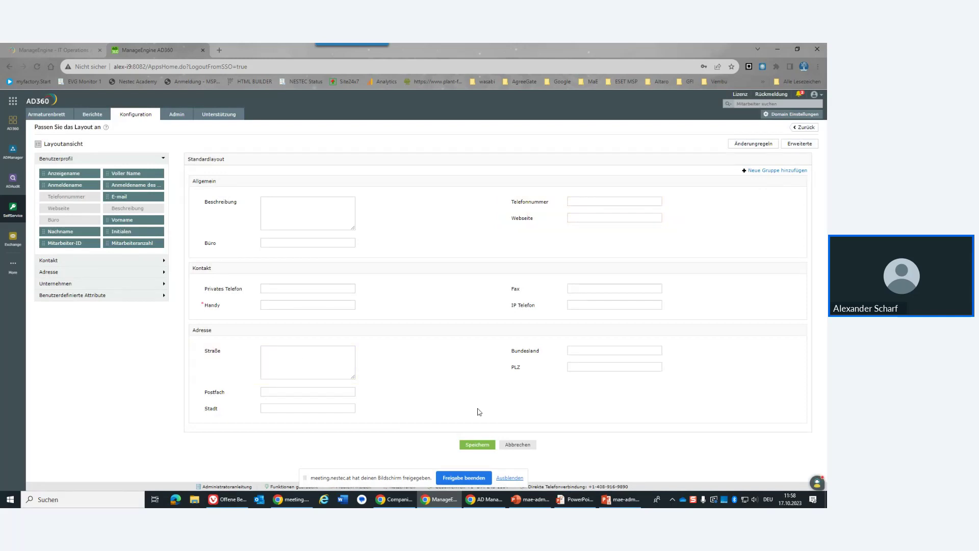
# Step: View the modification rules for Standardlayout and cancel the layout editing without saving
pyautogui.click(759, 145)
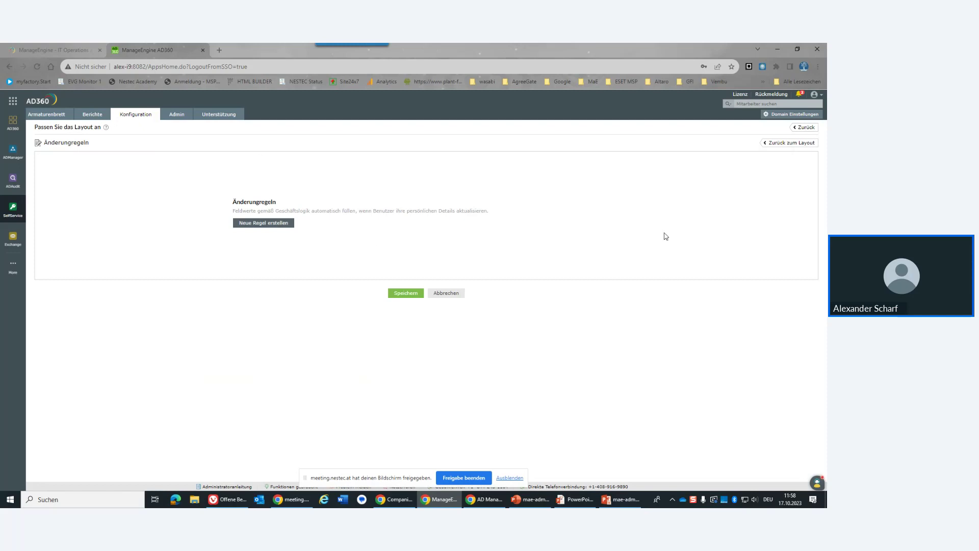
pyautogui.click(440, 294)
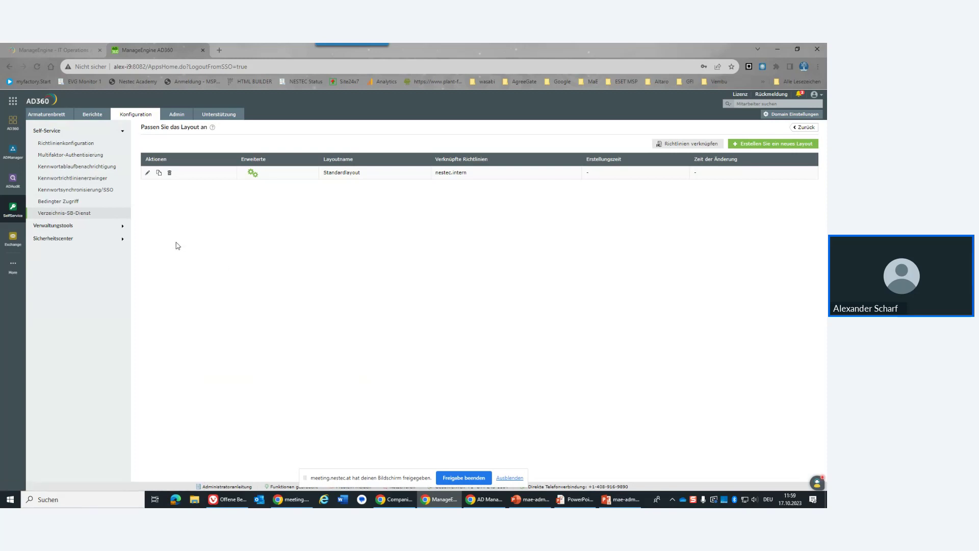
# Step: In the multi-factor authentication security questions, make the dream holiday country and favourite colour questions mandatory and save the question list
pyautogui.click(72, 155)
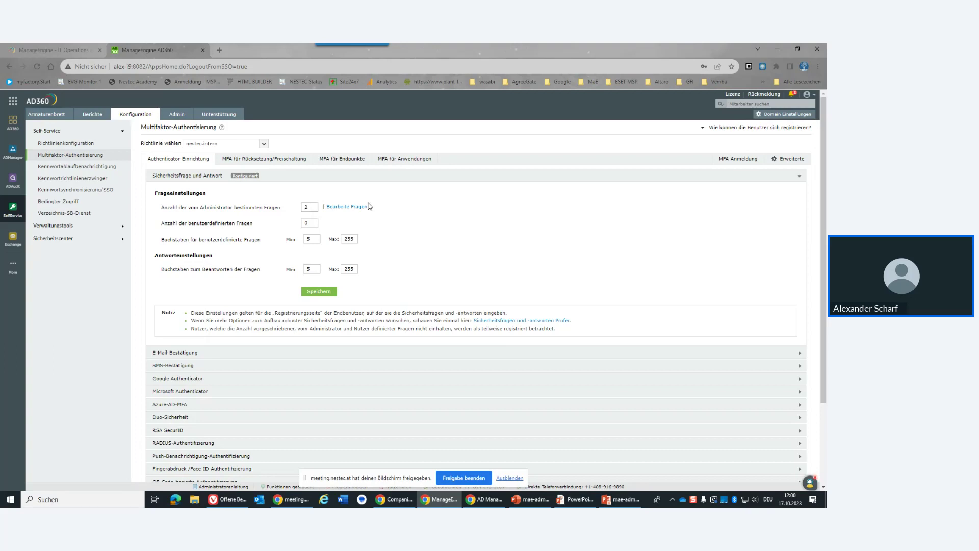
pyautogui.click(351, 209)
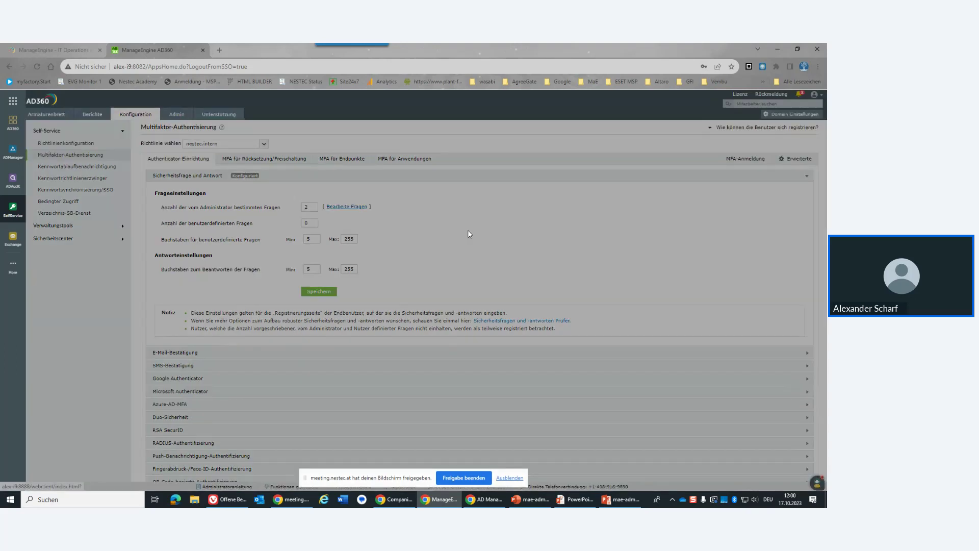
pyautogui.scroll(2, 438, 192)
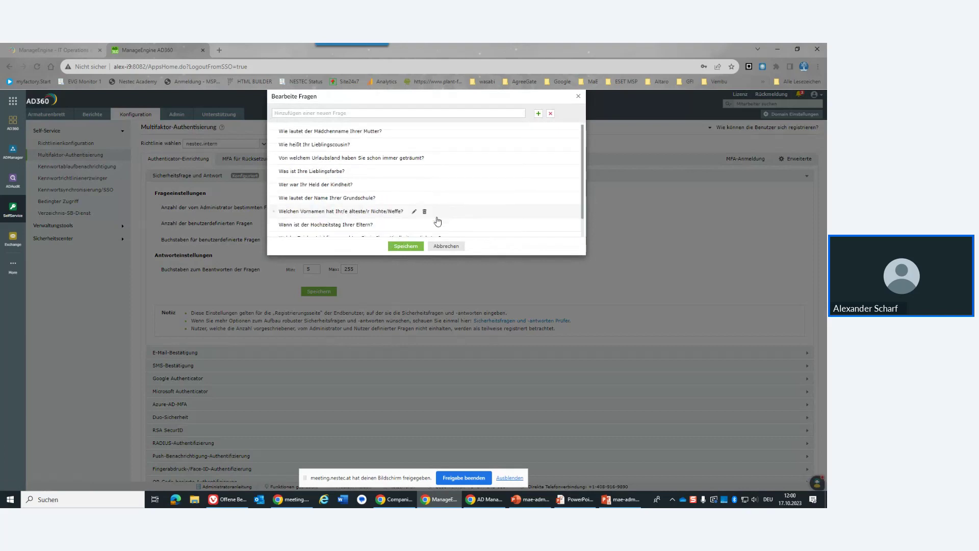
pyautogui.click(275, 159)
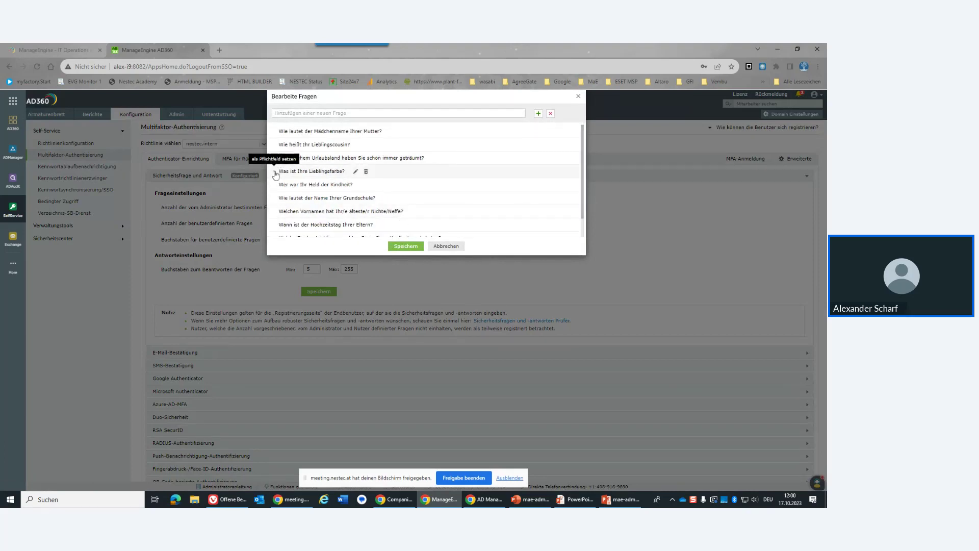
pyautogui.click(274, 172)
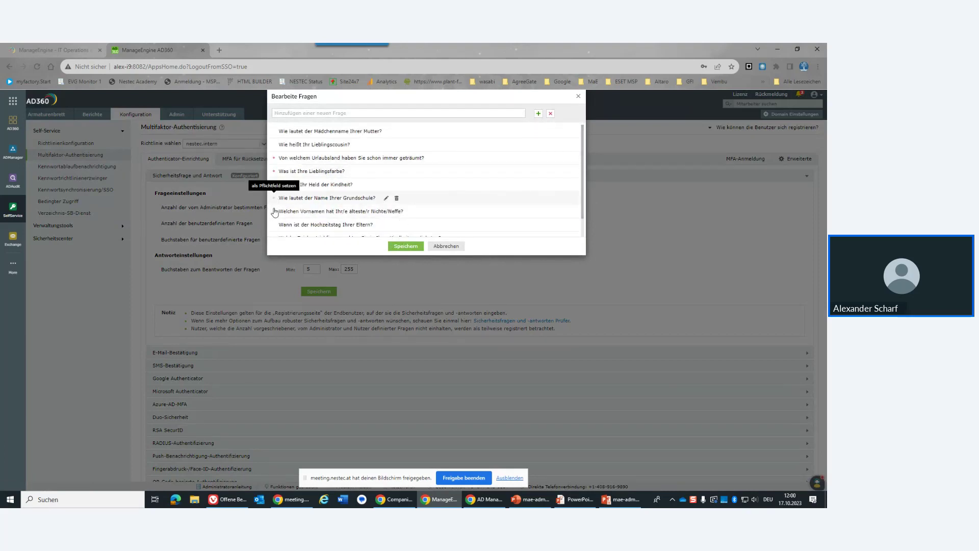
pyautogui.click(276, 212)
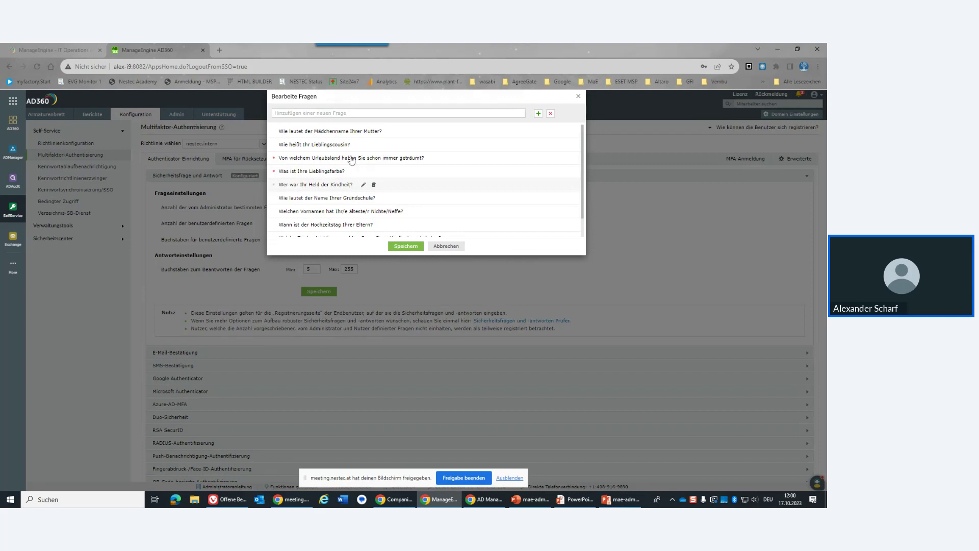
pyautogui.click(406, 247)
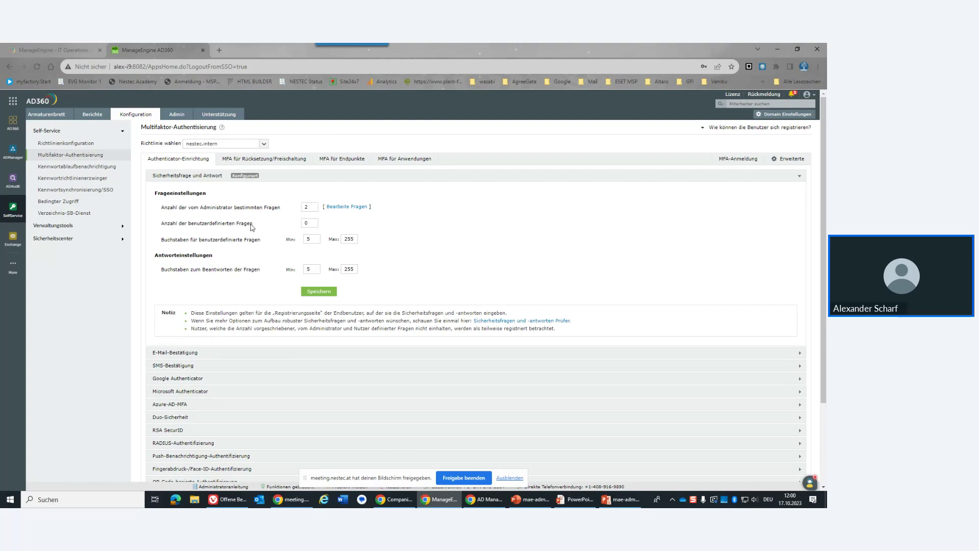
# Step: Review the list of available authenticators and examine the e-mail and SMS verification settings
pyautogui.scroll(-1, 252, 227)
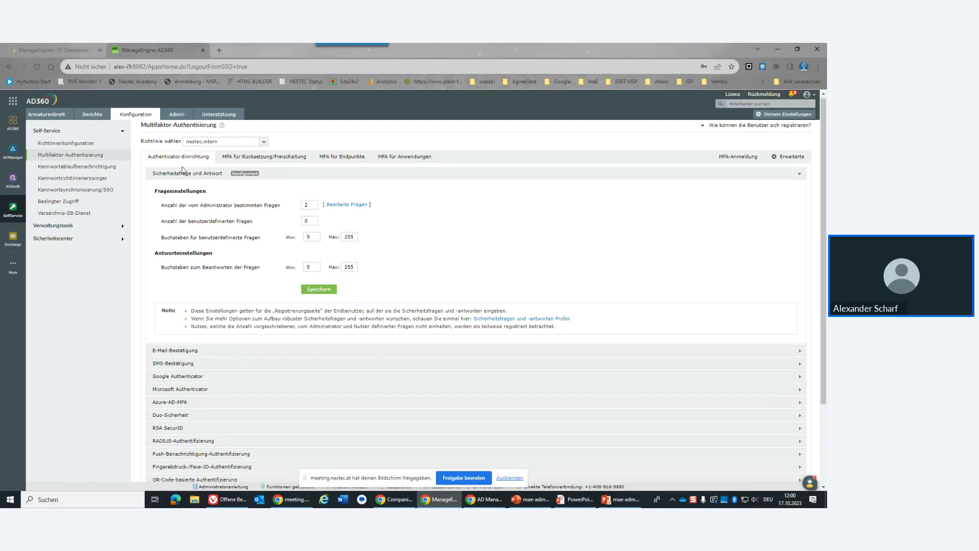
pyautogui.click(796, 175)
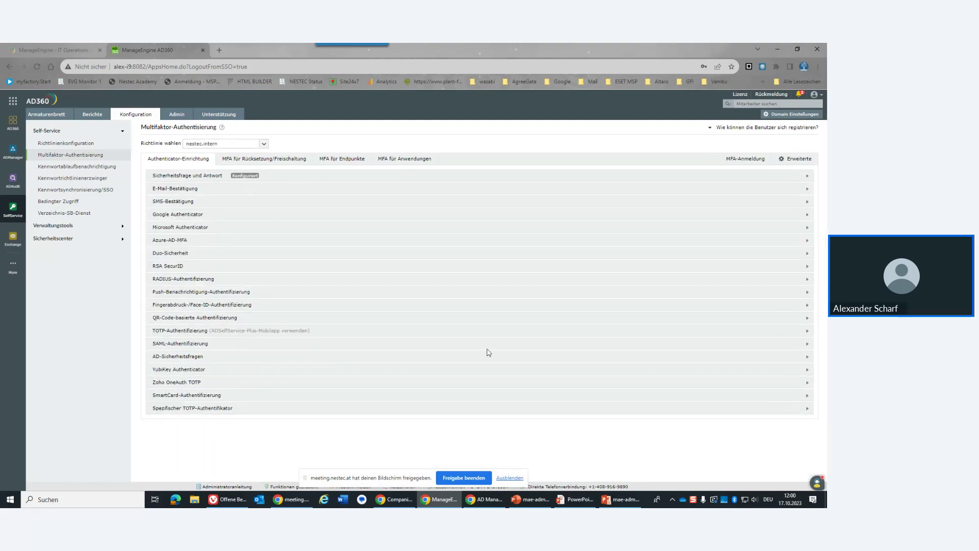
pyautogui.click(282, 192)
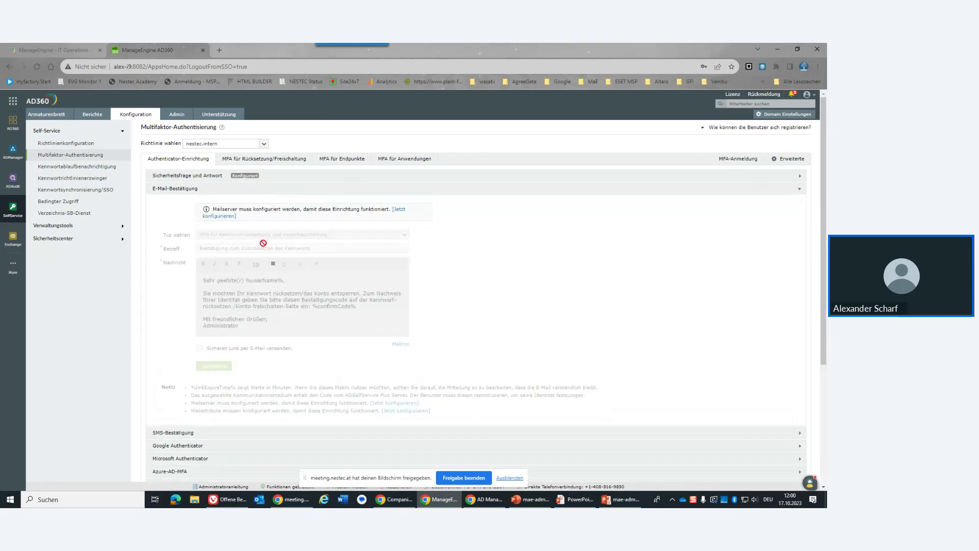
pyautogui.click(204, 189)
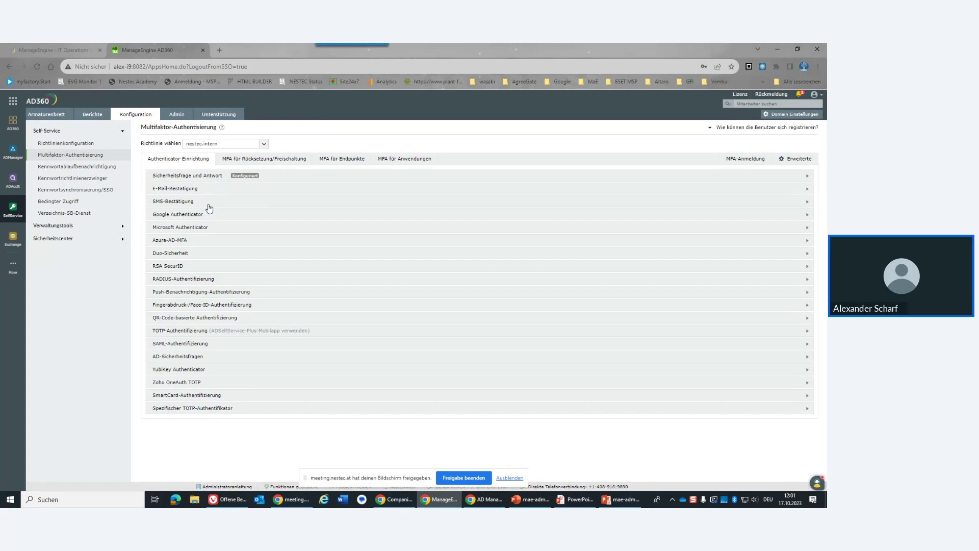
pyautogui.click(209, 204)
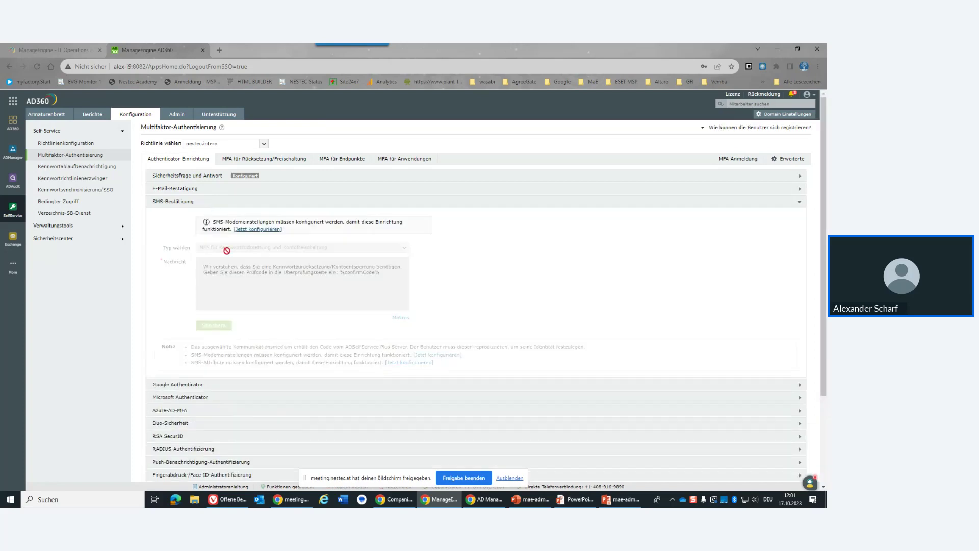
# Step: In the MFA enrolment settings, try enforcing specific authenticators at registration with the security questions option
pyautogui.click(213, 203)
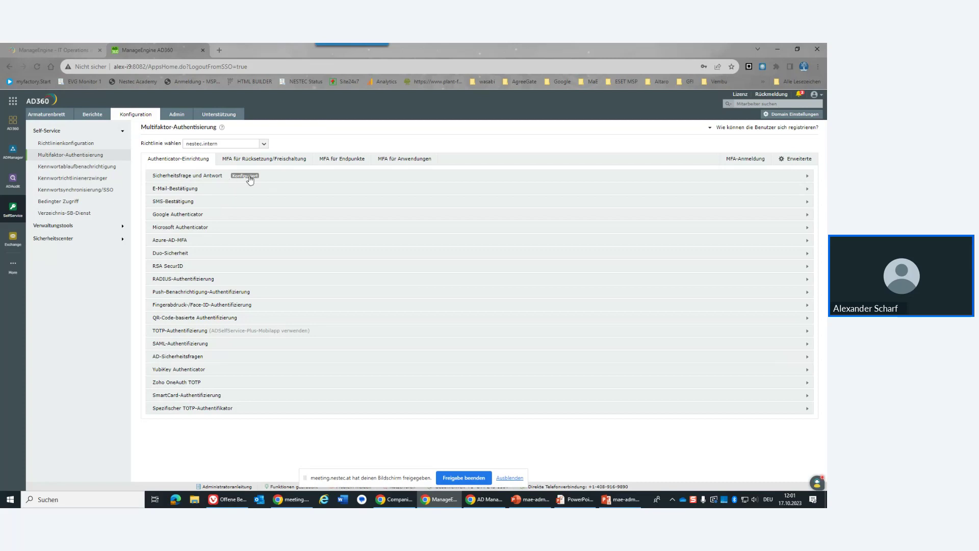
pyautogui.click(742, 159)
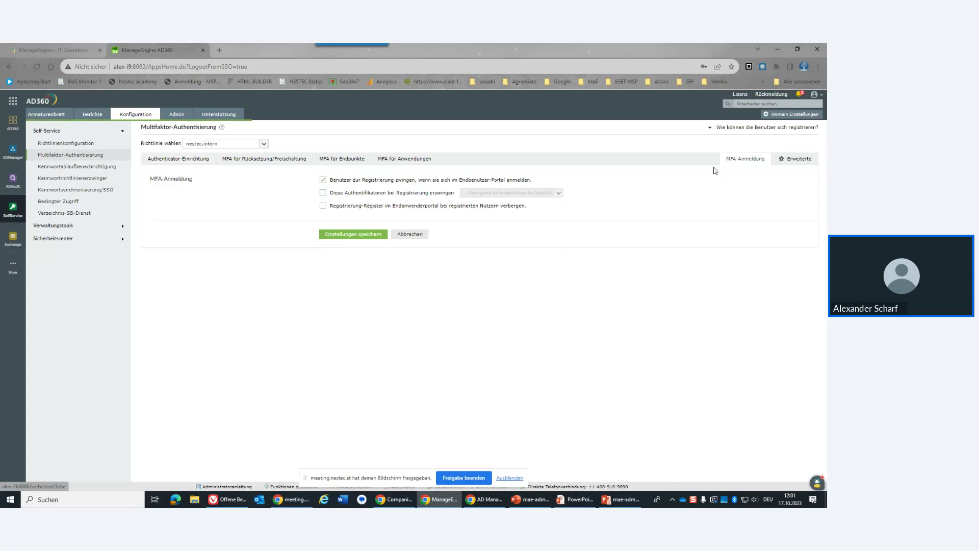
pyautogui.click(359, 193)
pyautogui.click(469, 197)
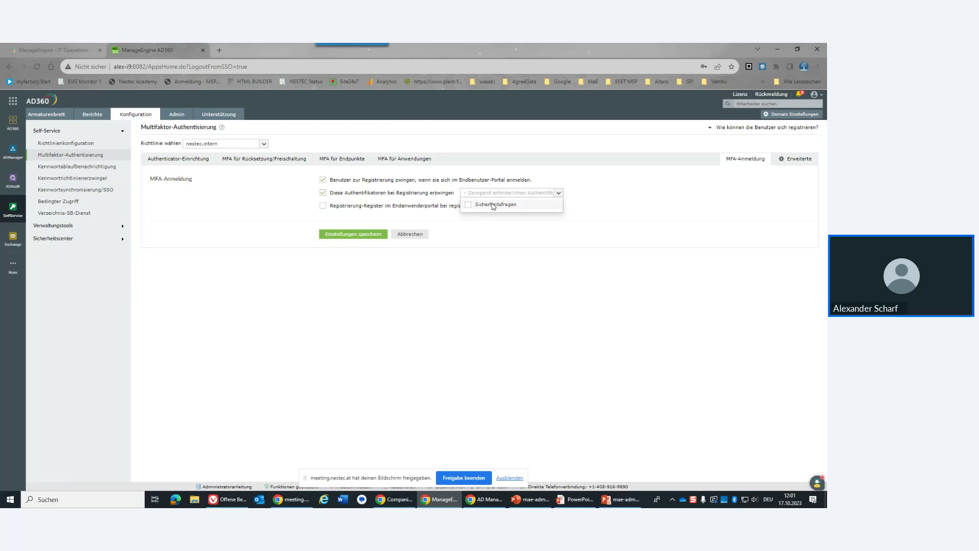
pyautogui.click(468, 206)
pyautogui.click(468, 206)
pyautogui.click(467, 206)
pyautogui.click(467, 206)
pyautogui.click(357, 193)
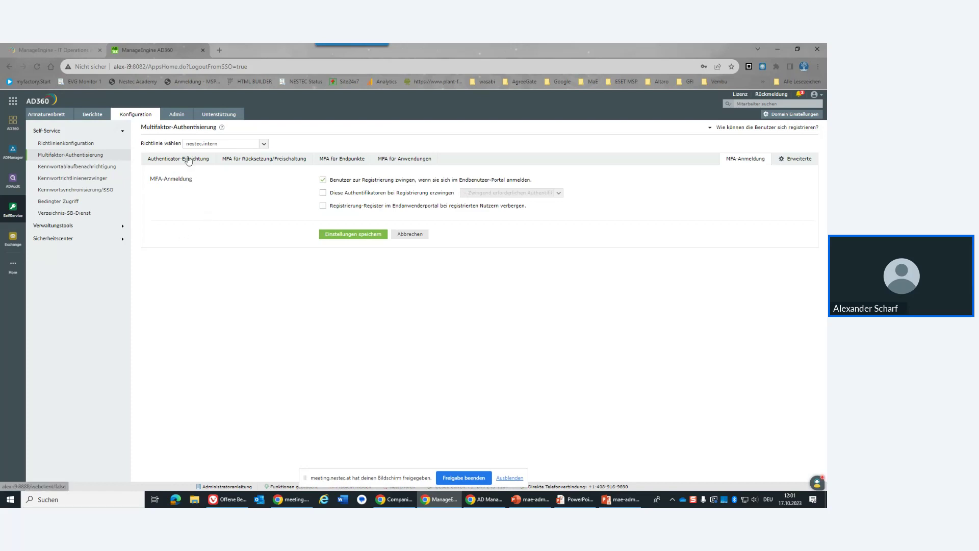
# Step: Review the MFA settings for endpoints and the advanced reset/unlock and endpoint MFA options, closing them without saving
pyautogui.click(353, 163)
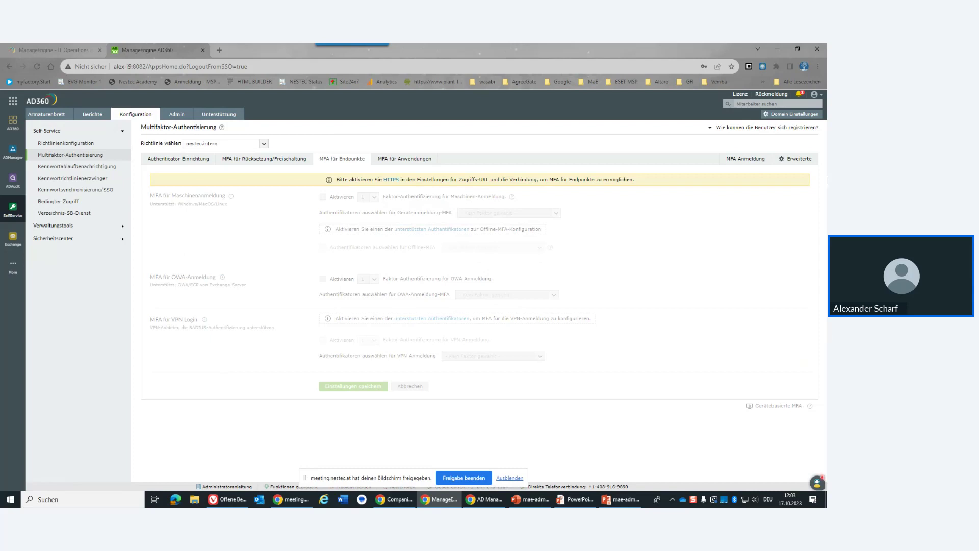
pyautogui.click(807, 160)
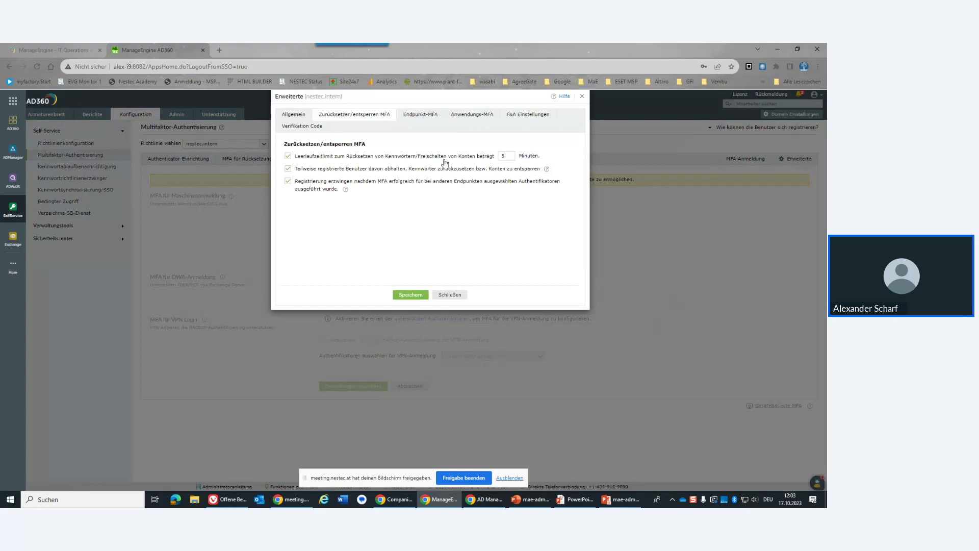
pyautogui.click(420, 114)
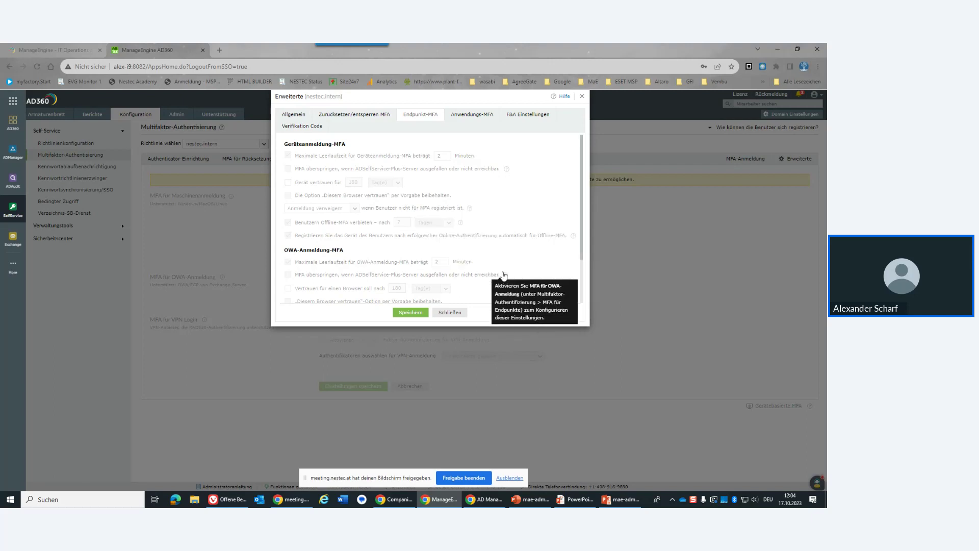
pyautogui.click(452, 313)
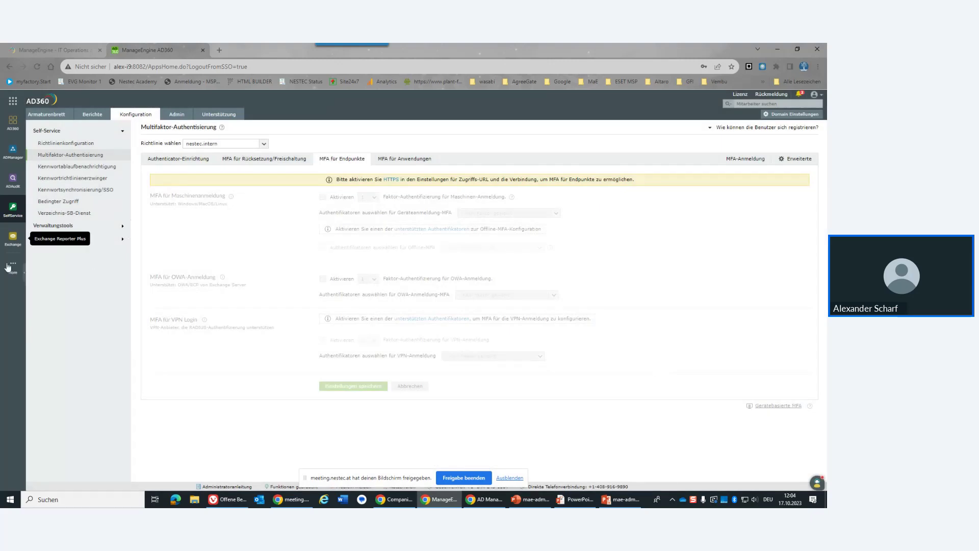
# Step: Switch to Exchange Reporter Plus and examine the Exchange Server dashboard's traffic, storage and mailbox charts
pyautogui.click(13, 237)
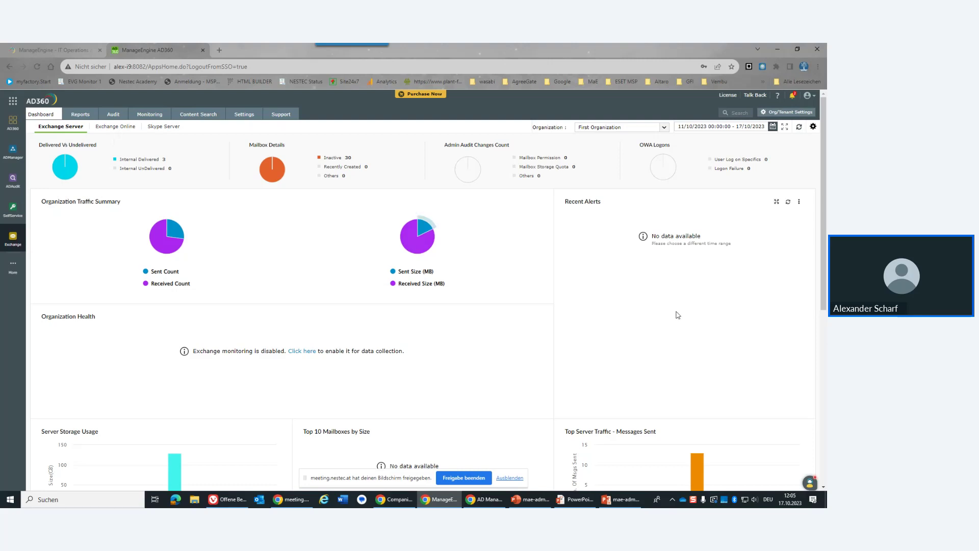
pyautogui.scroll(-5, 648, 326)
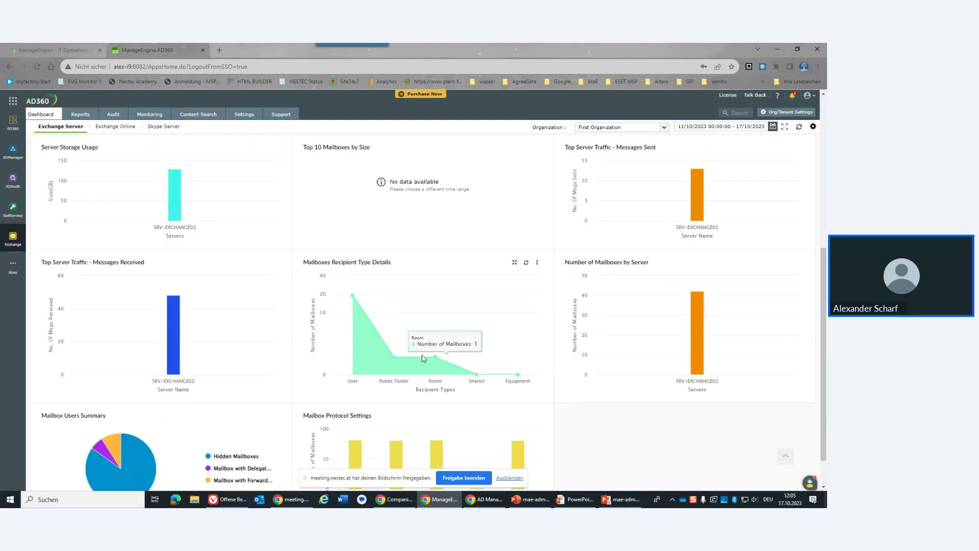
pyautogui.scroll(-1, 635, 410)
pyautogui.scroll(-1, 635, 410)
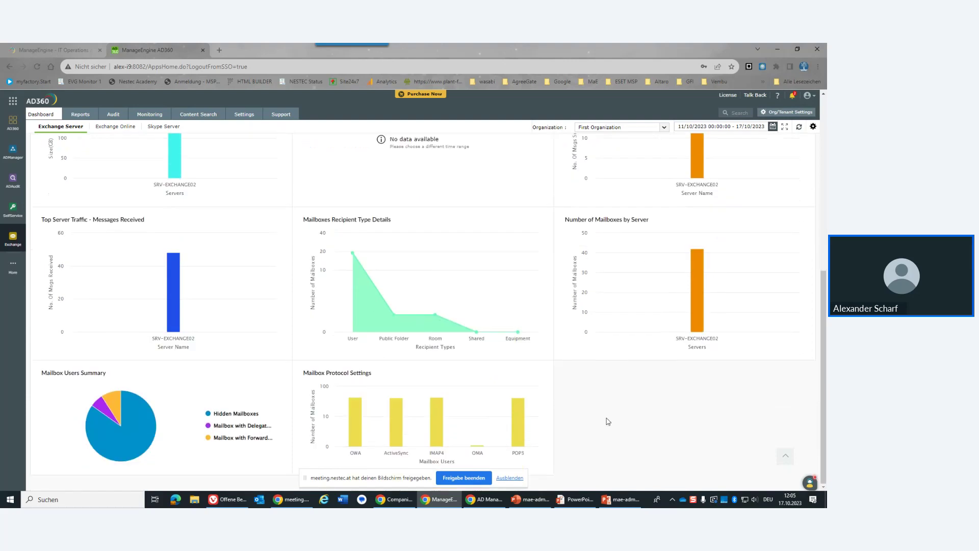
pyautogui.scroll(7, 608, 421)
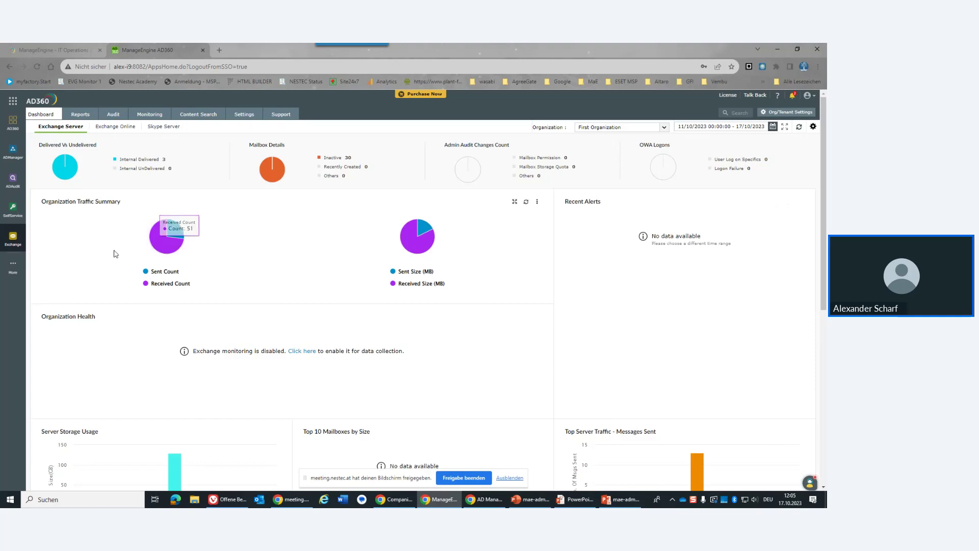
# Step: Launch the related Active Directory free tools and open Local User Management from the remote management group
pyautogui.click(11, 264)
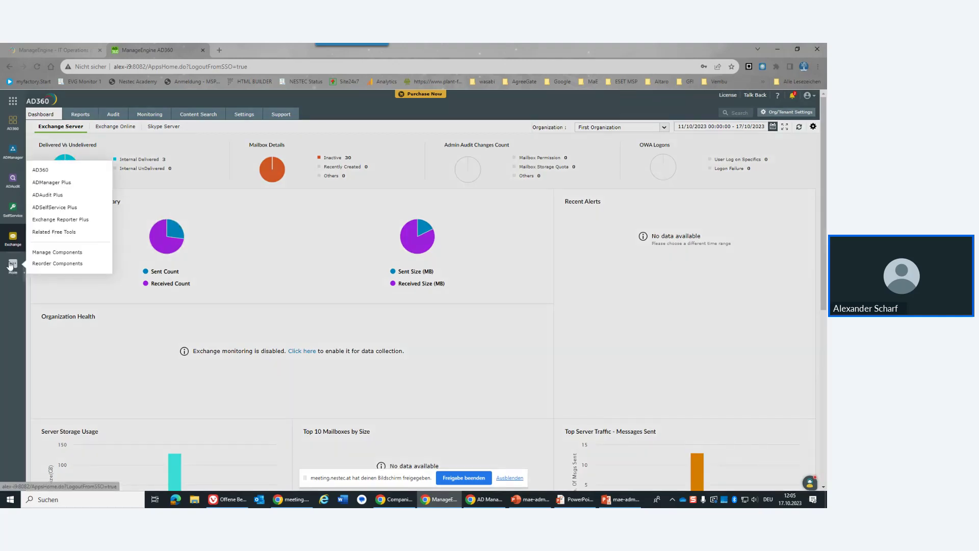
pyautogui.click(54, 232)
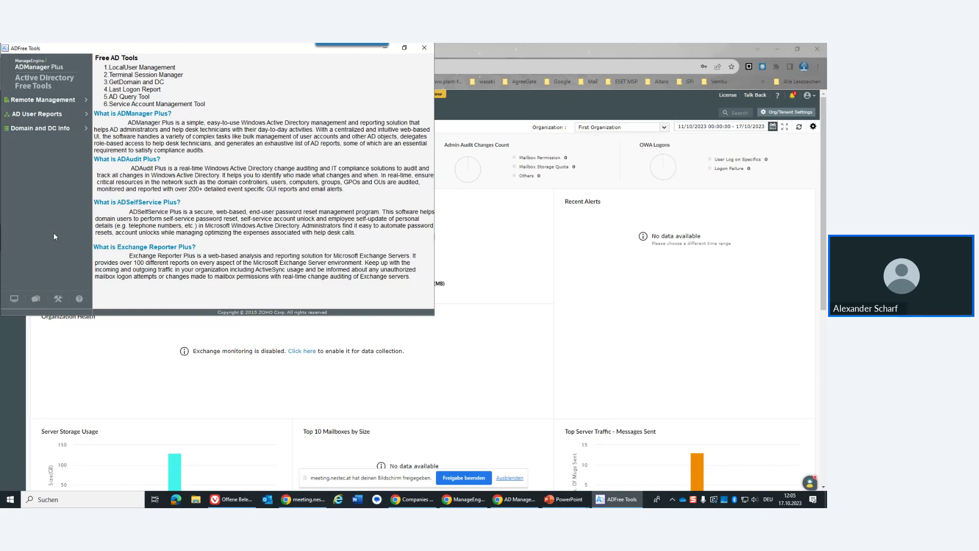
pyautogui.click(87, 99)
pyautogui.click(63, 113)
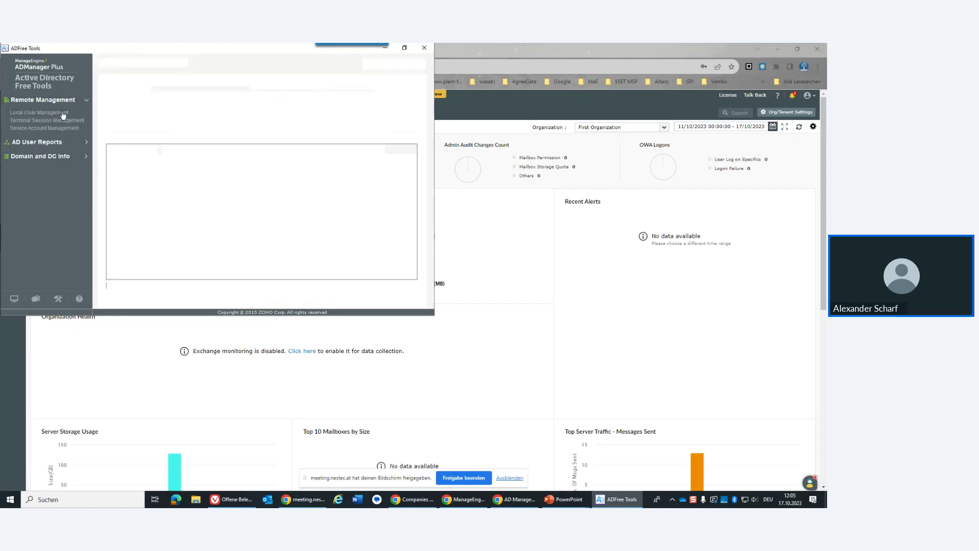